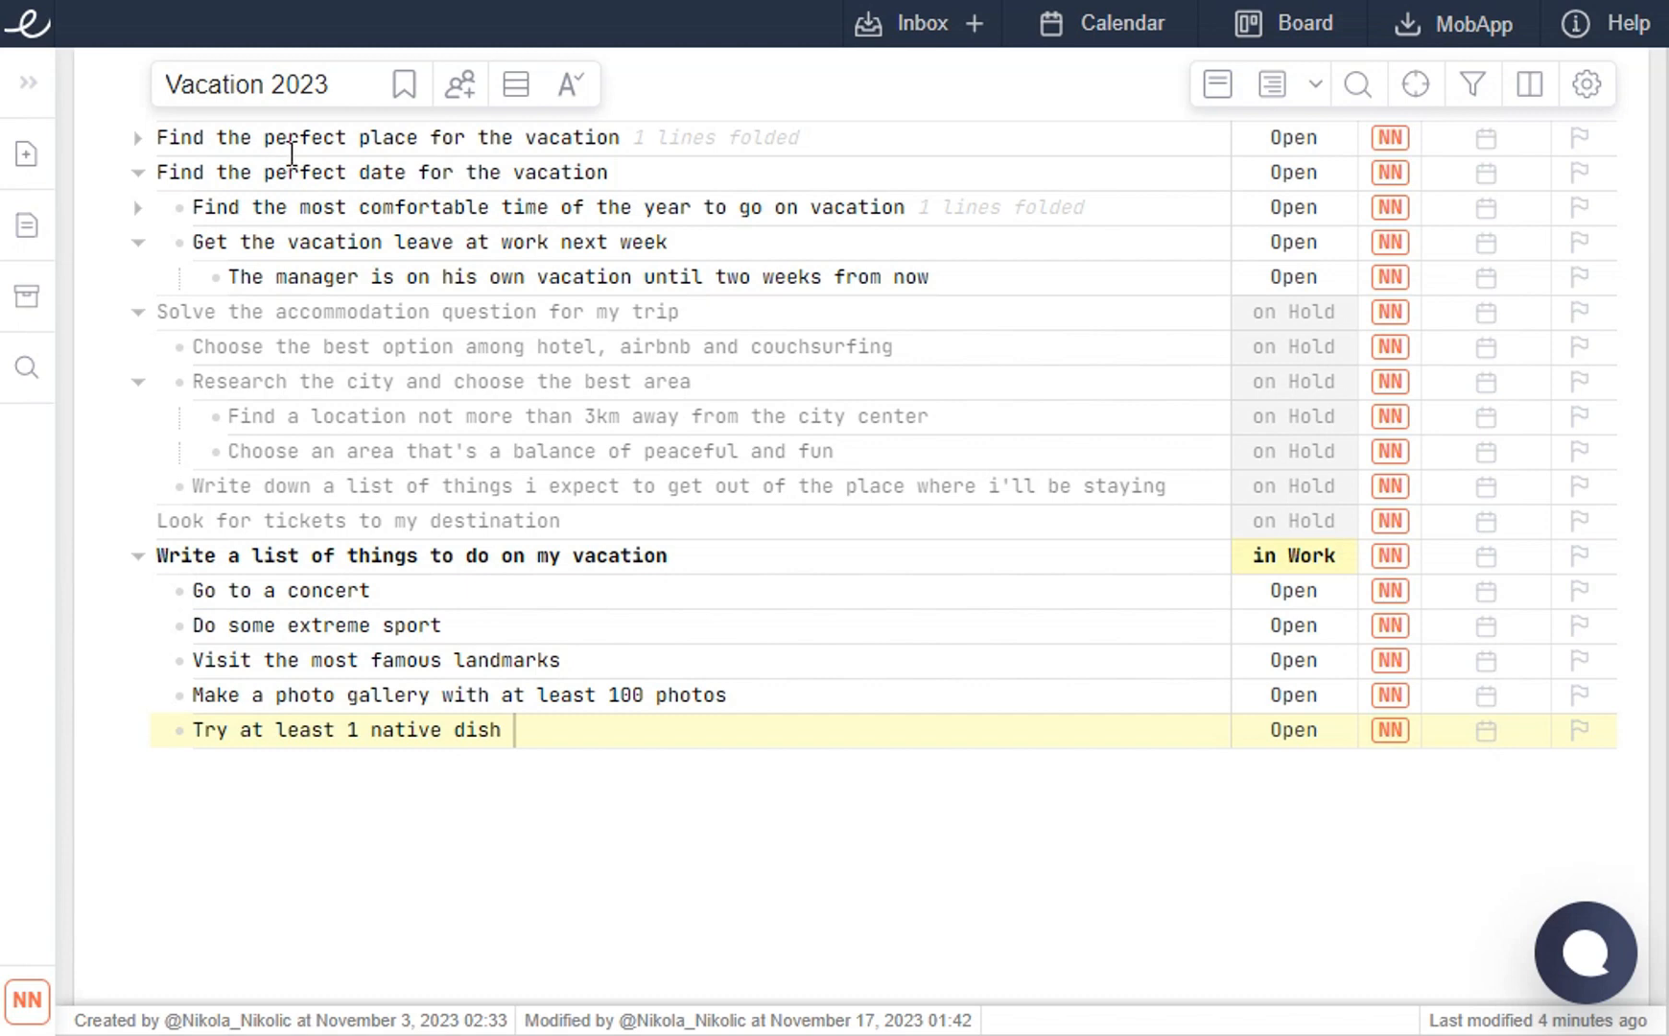
- Open the Share List dialog for the Vacation 2023 list, closing and reopening it once
click(457, 108)
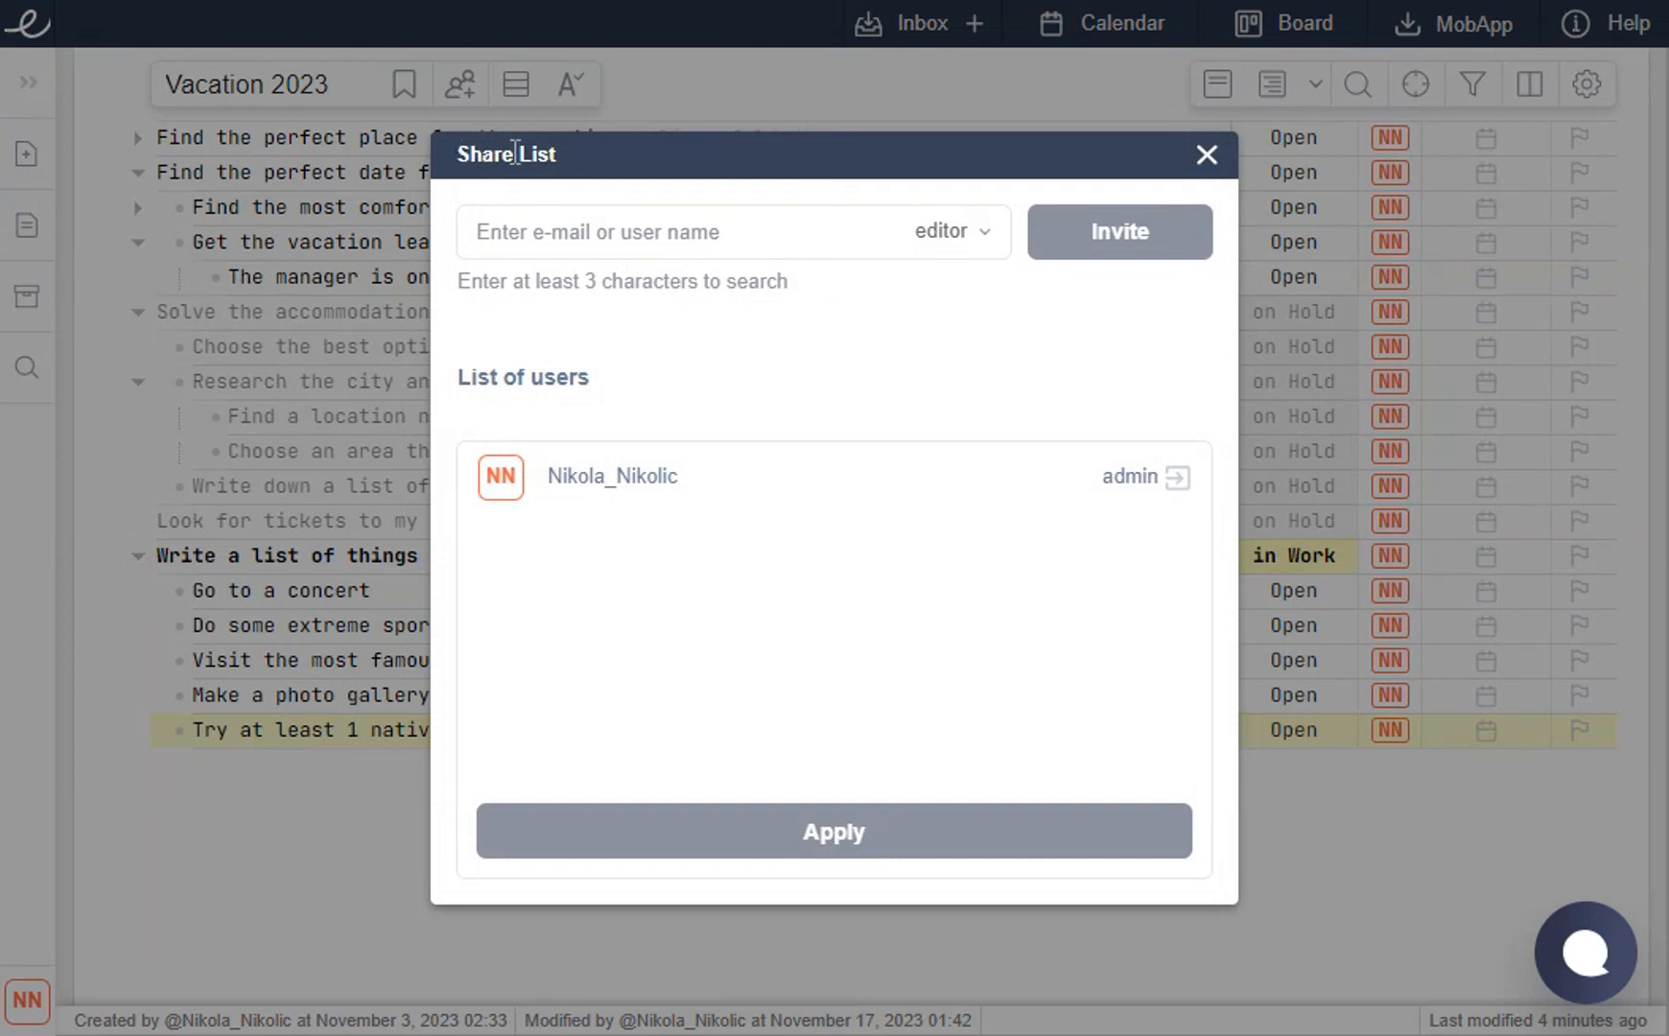
click(1207, 156)
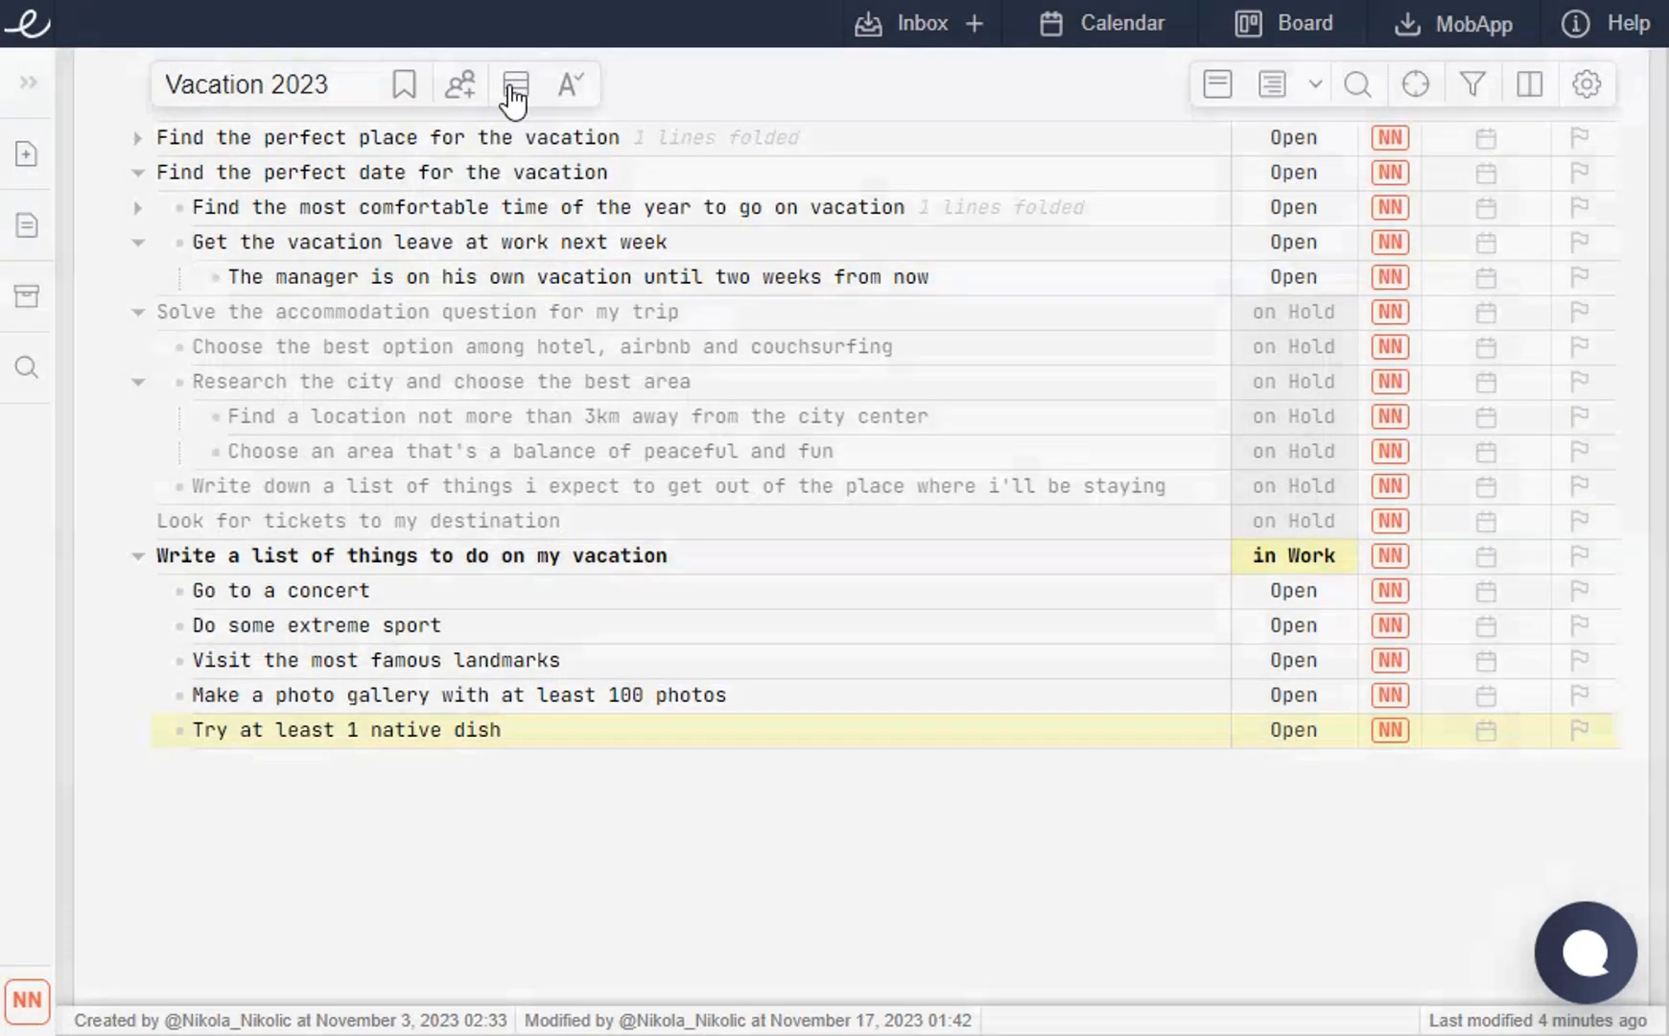
click(460, 87)
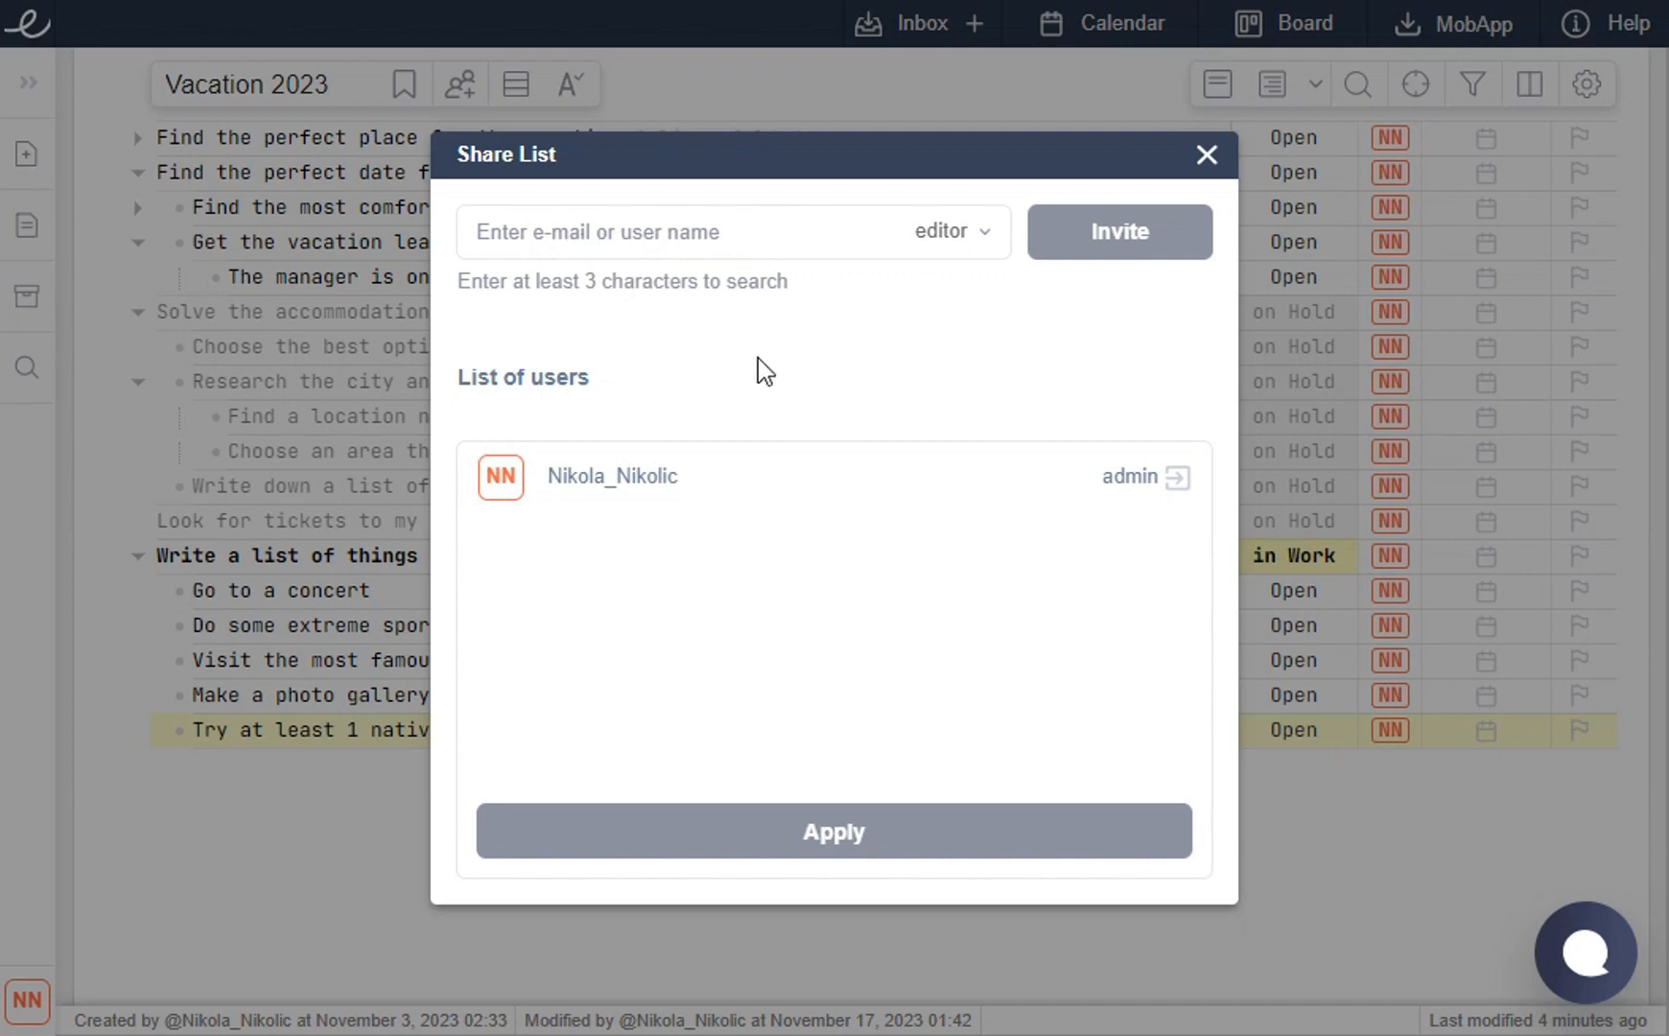
click(965, 243)
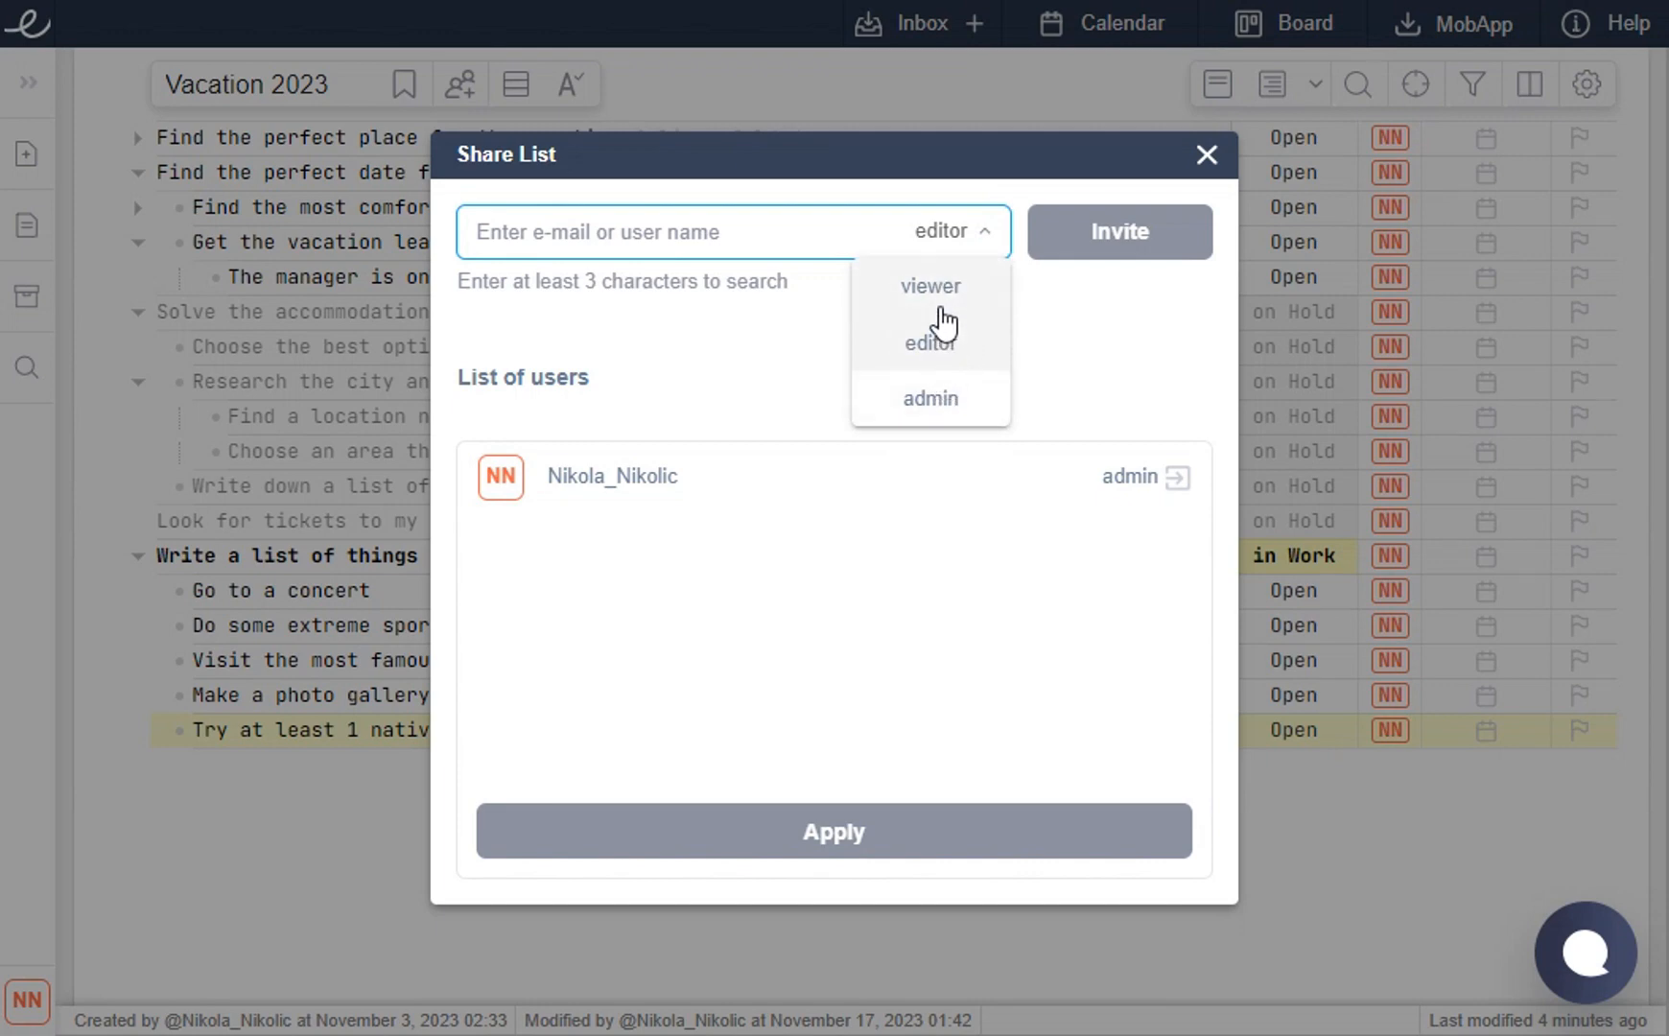
click(757, 305)
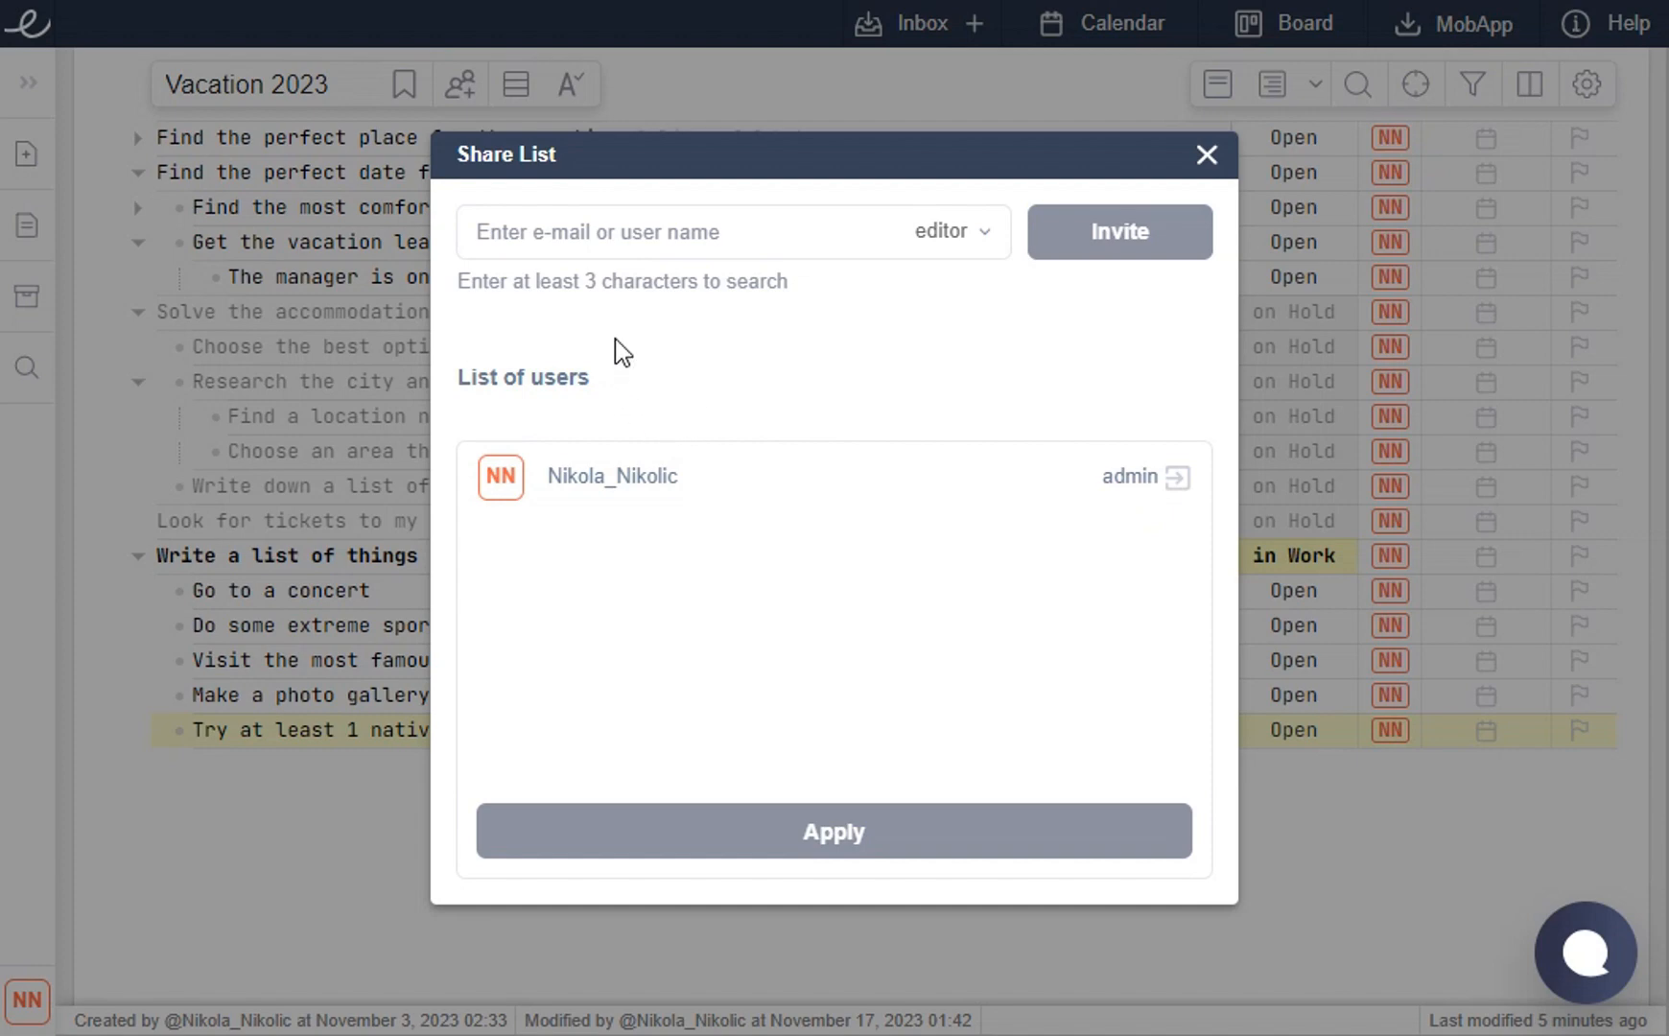
click(645, 246)
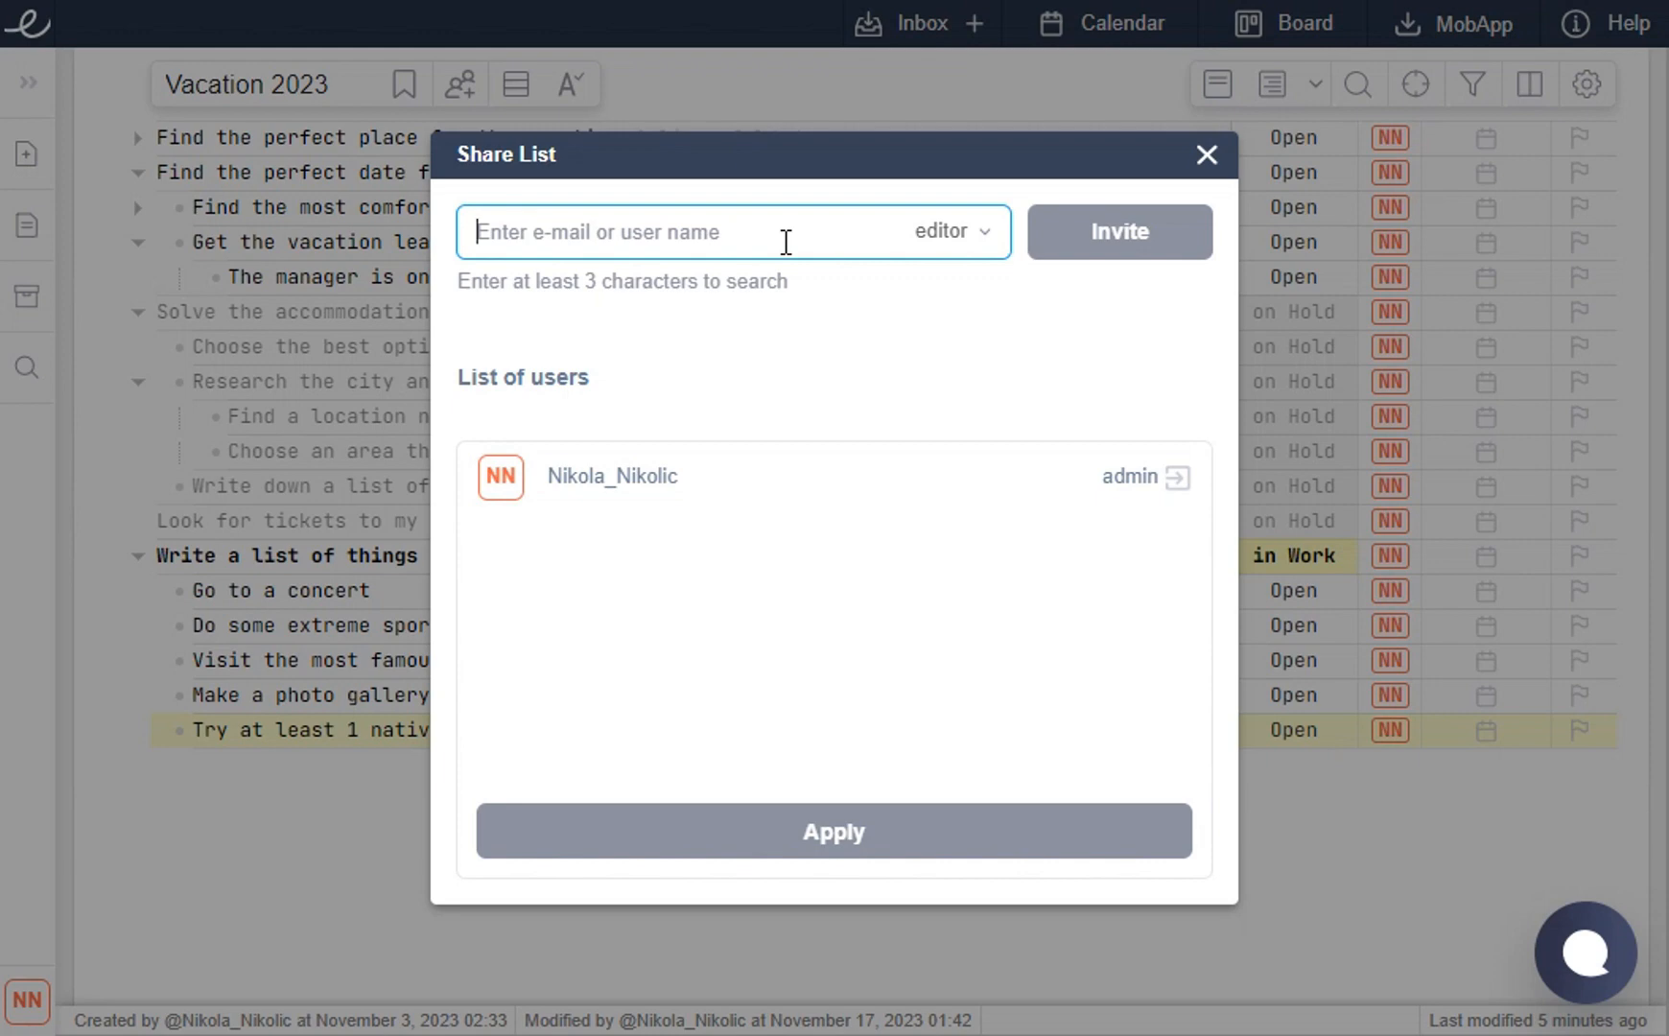
text(Igor_)
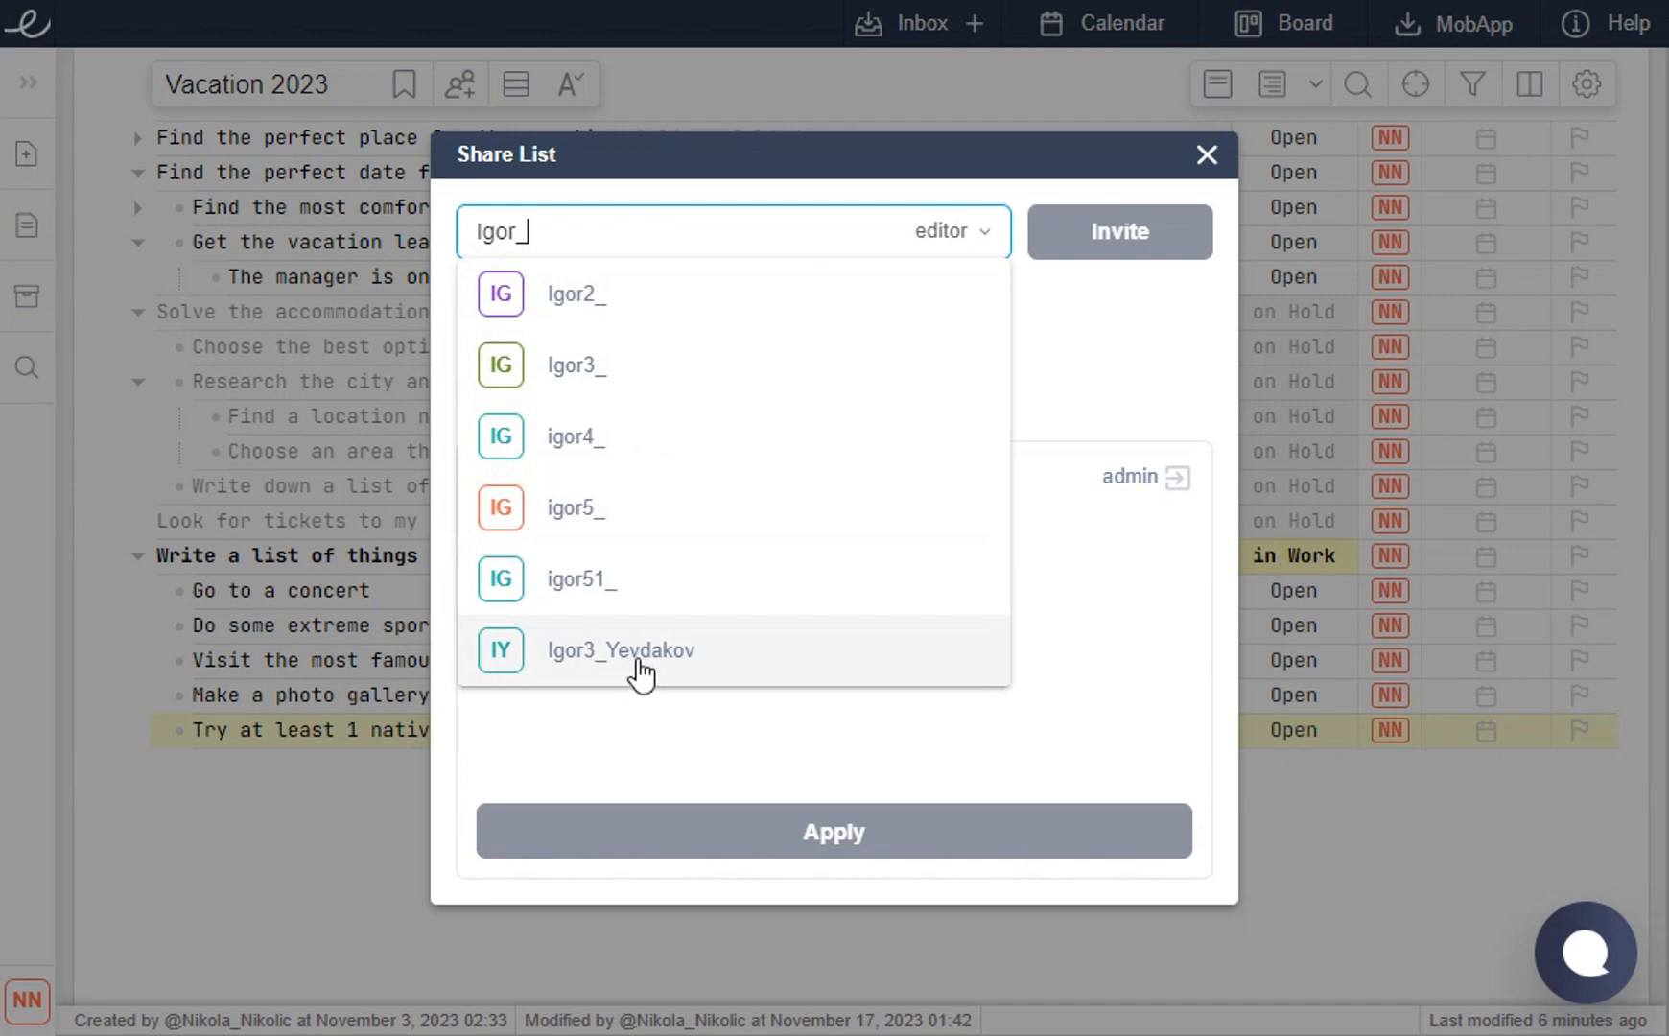
click(639, 674)
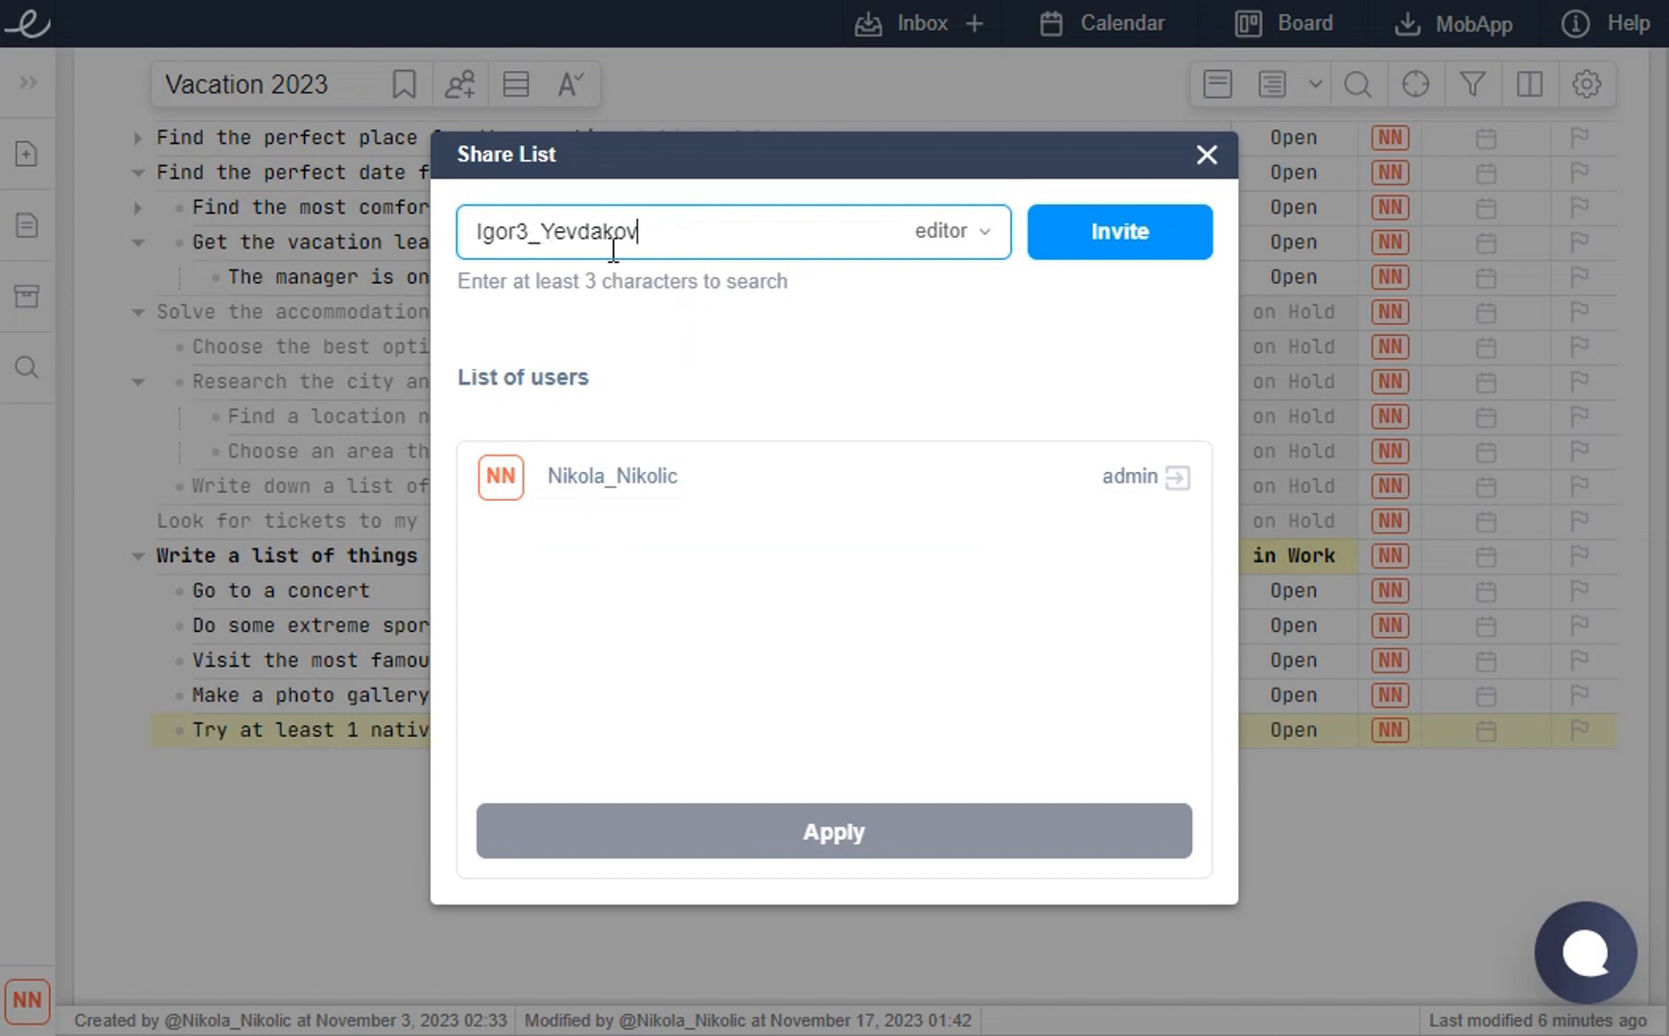
click(959, 233)
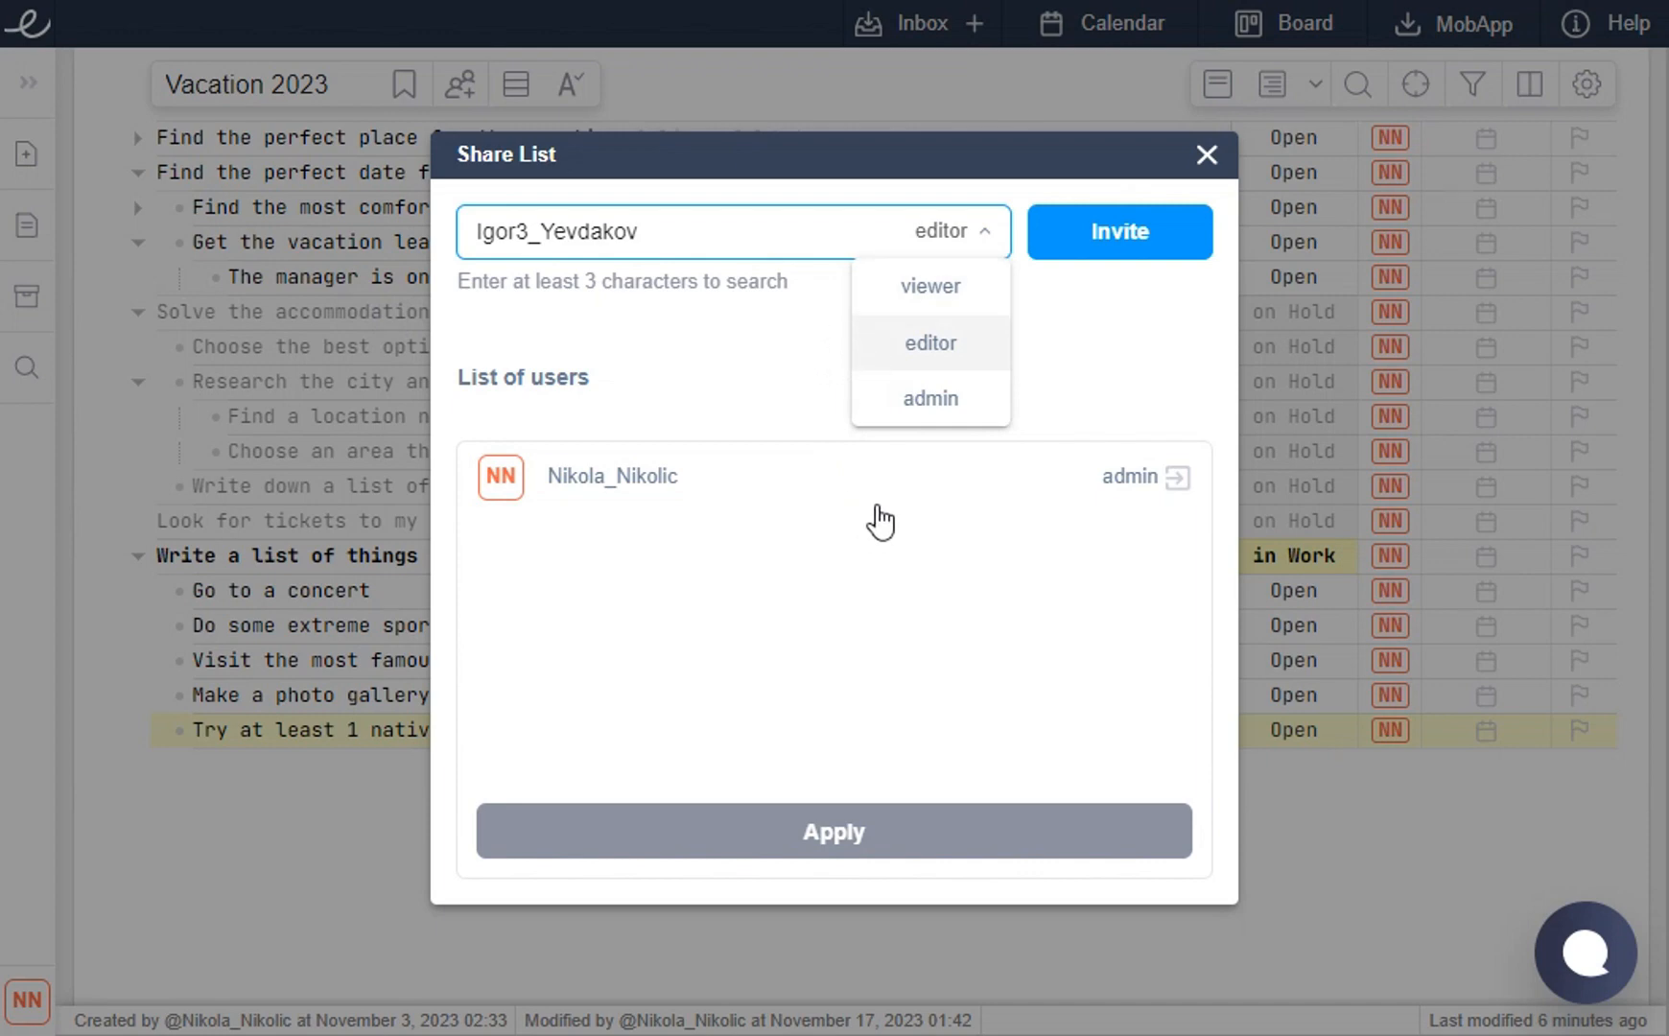
click(928, 364)
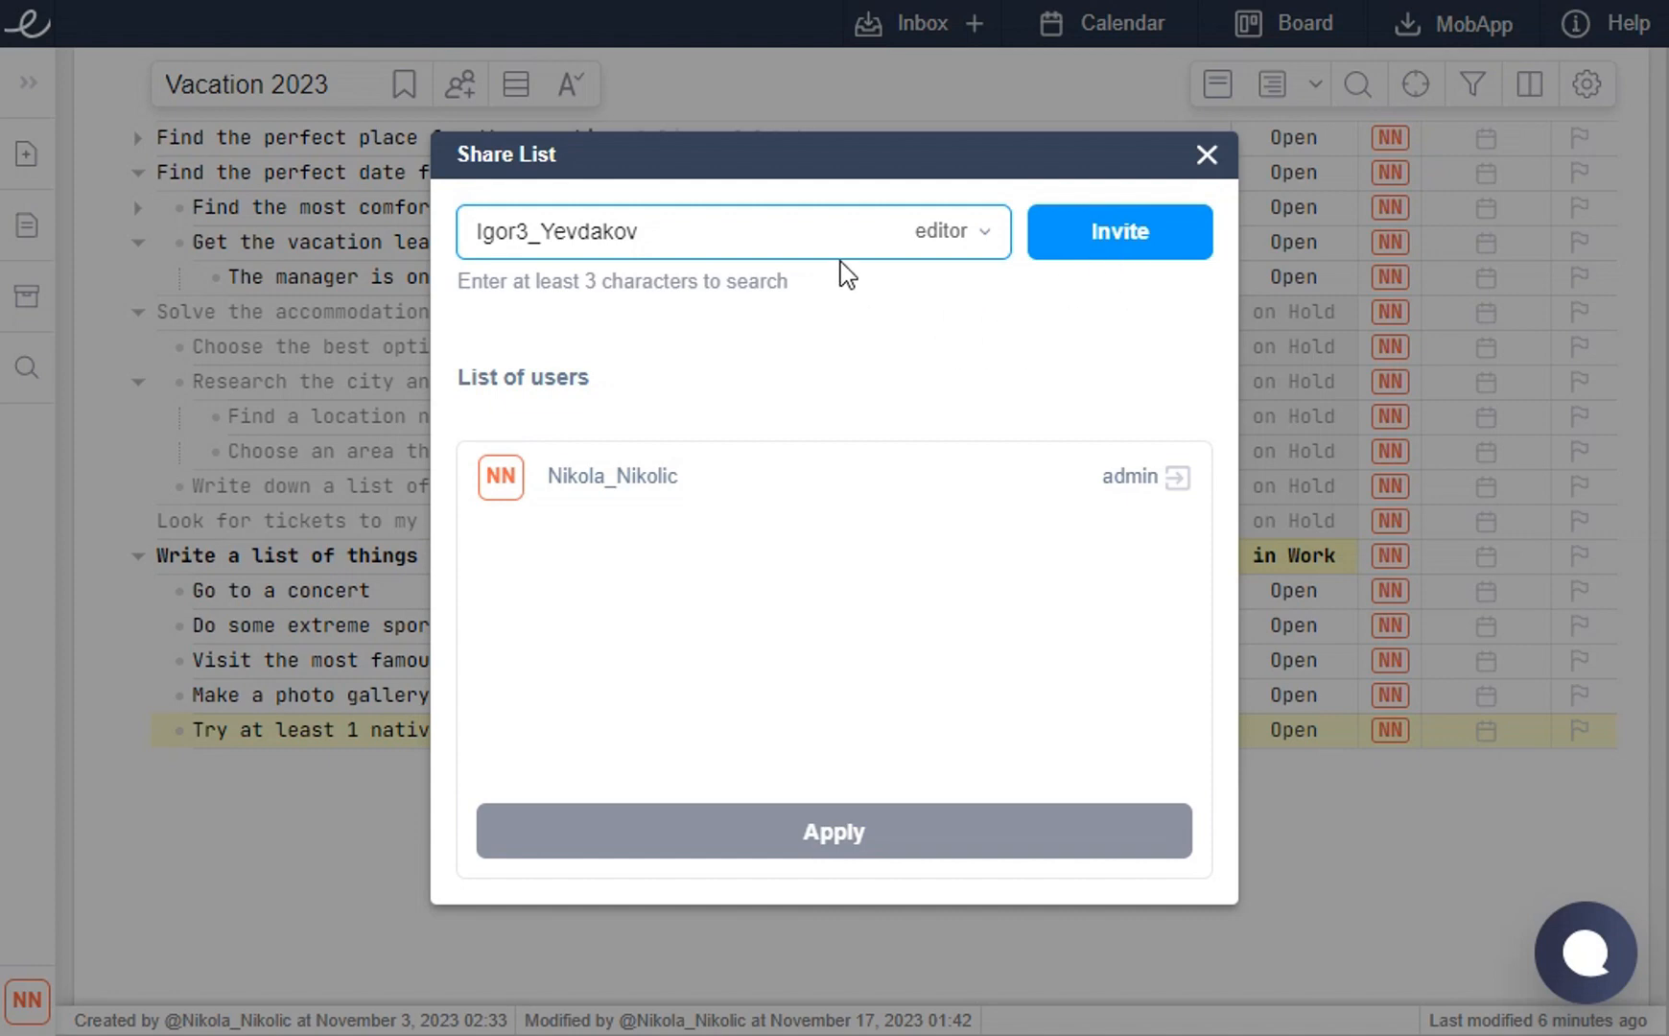
double_click(755, 239)
key(BackSpace)
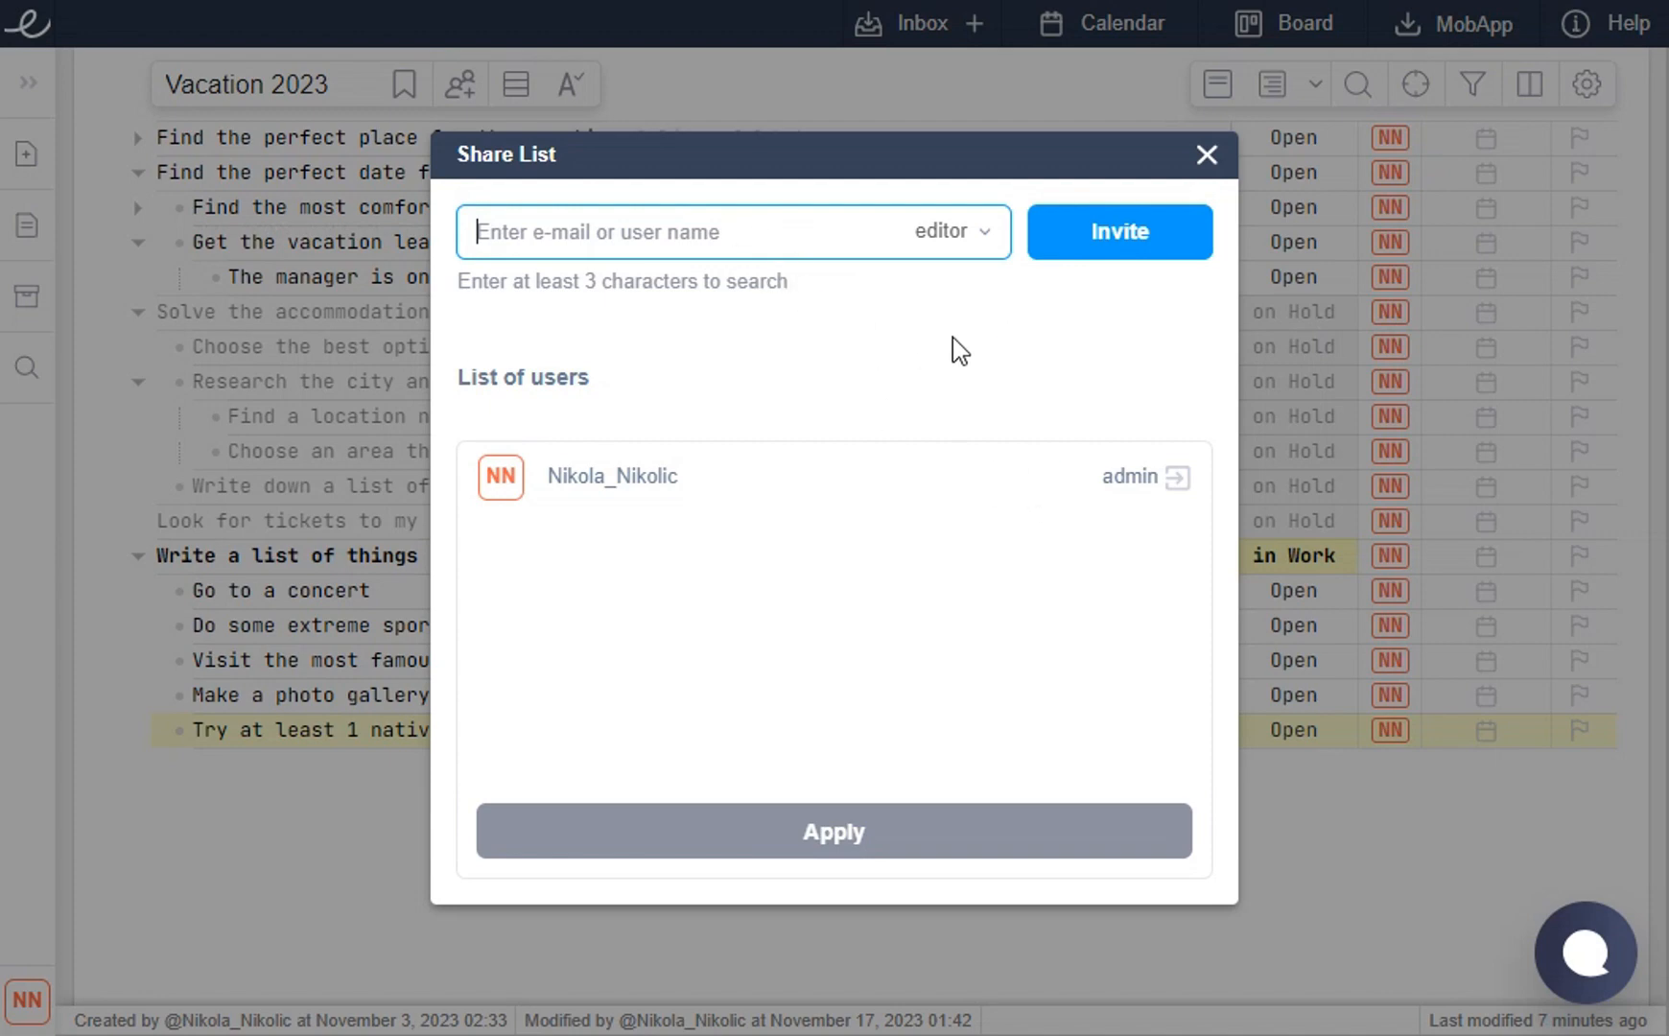
text(test)
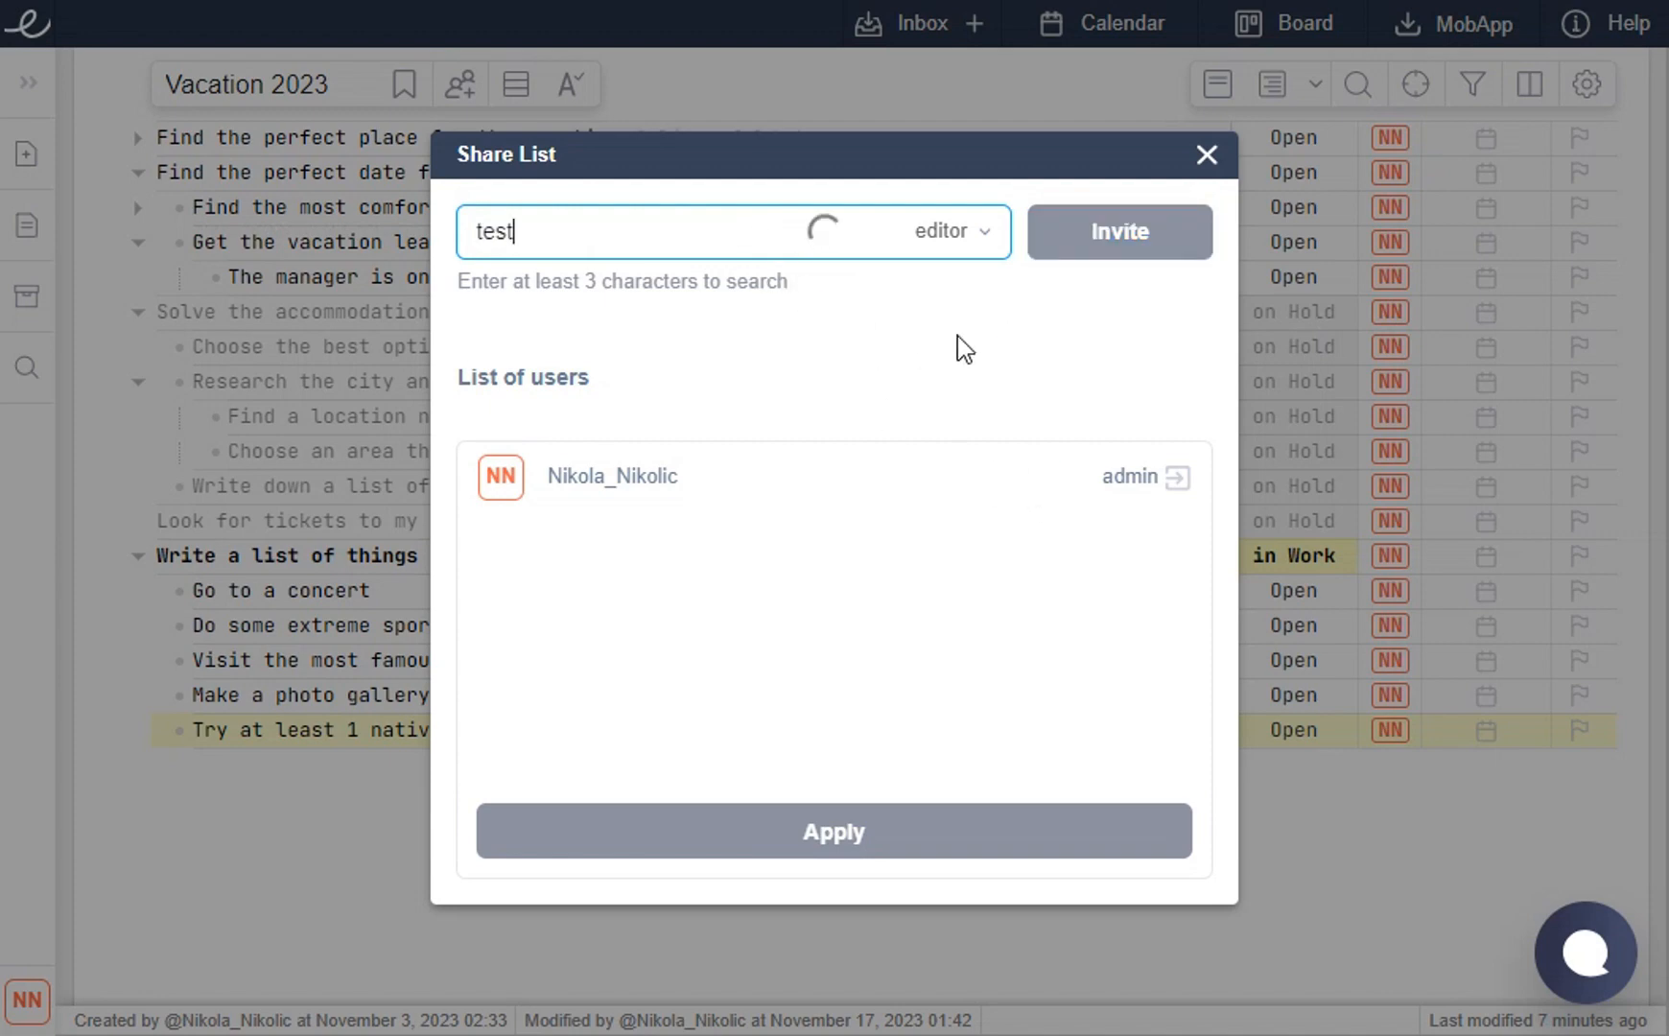
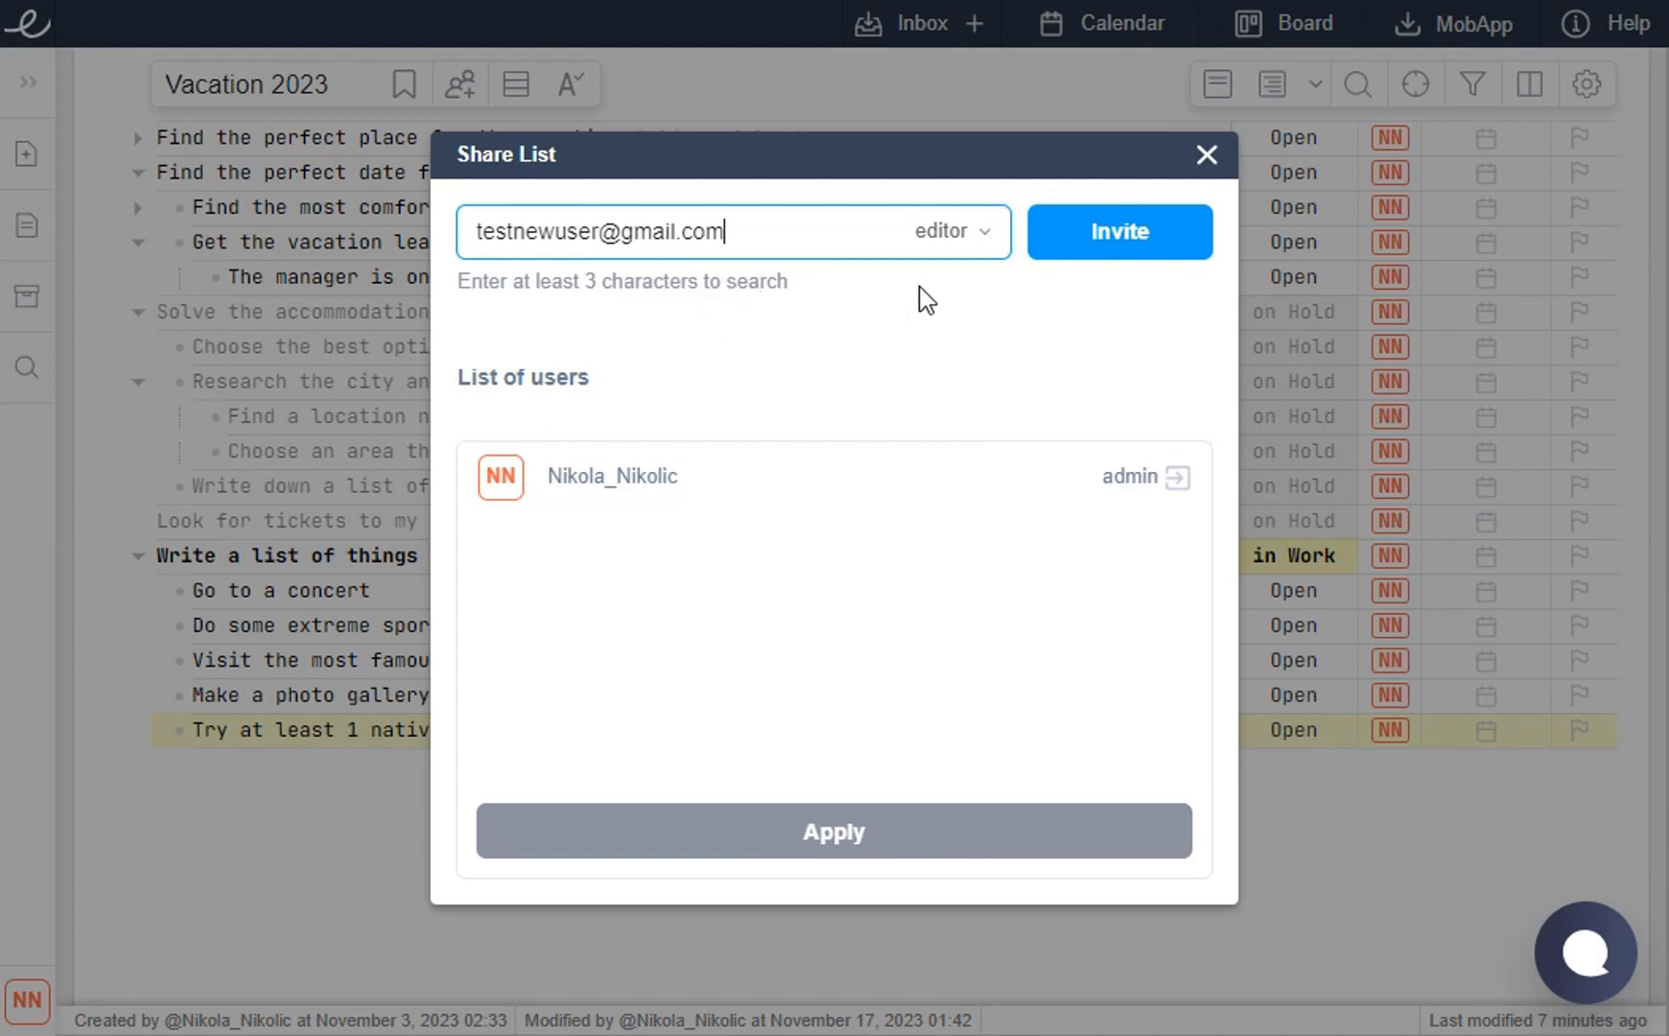
click(1109, 246)
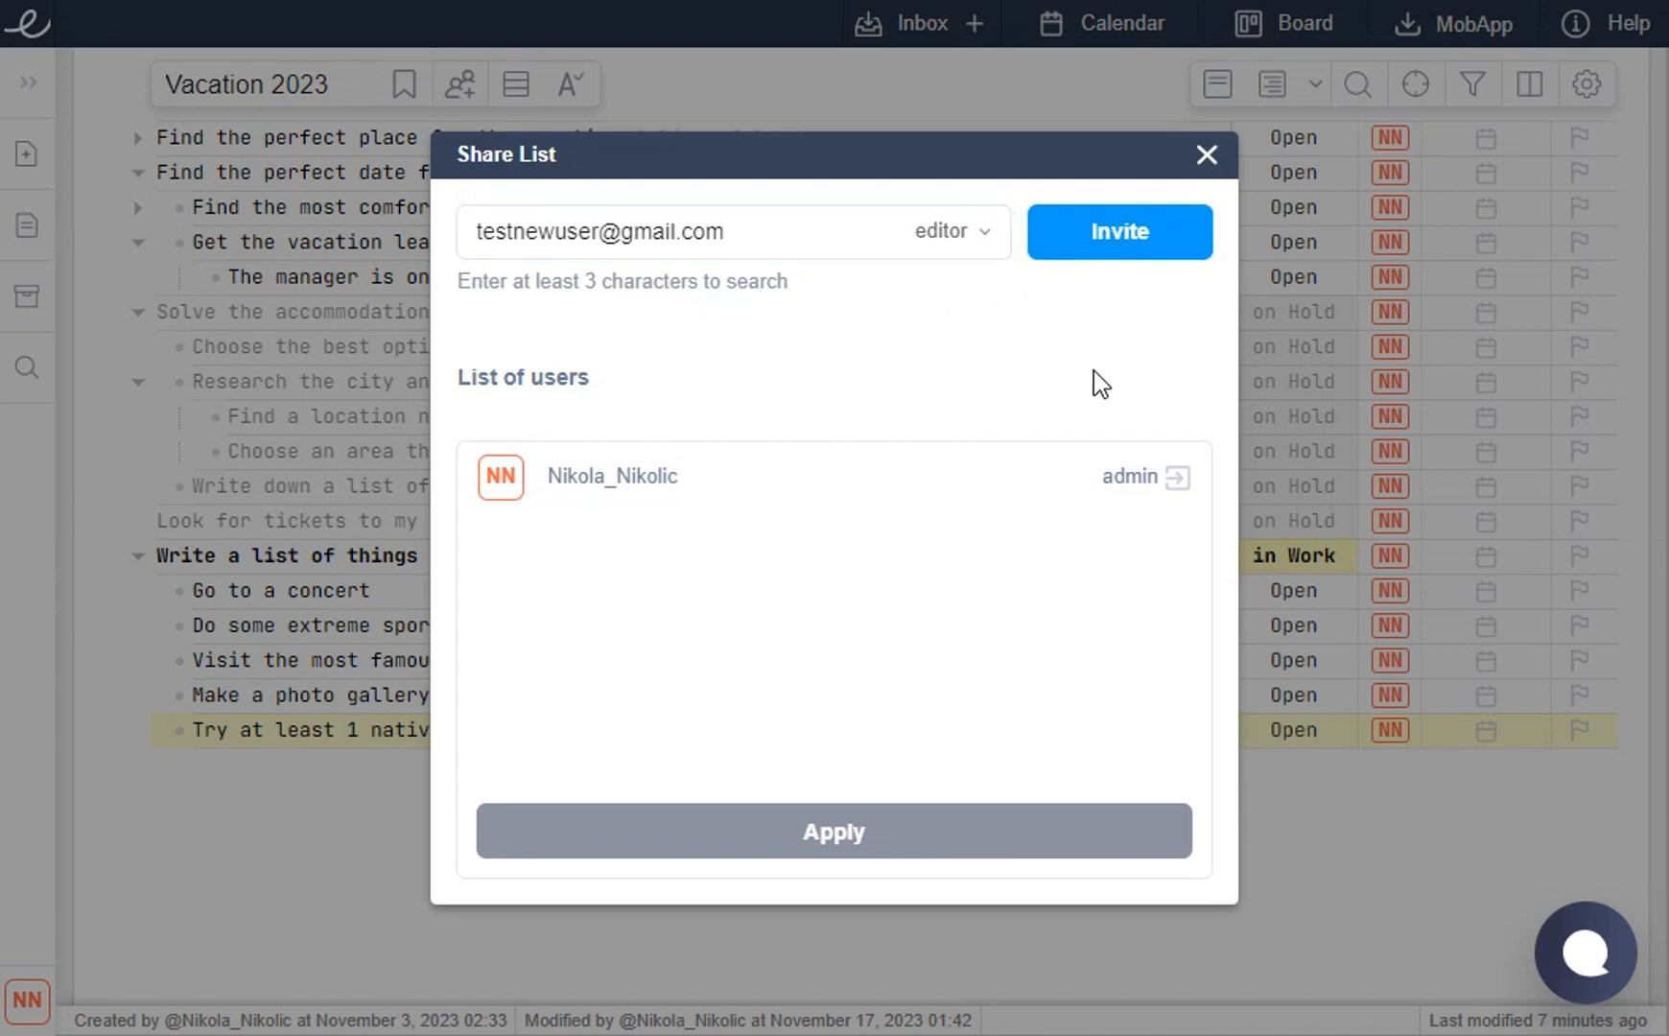
click(942, 242)
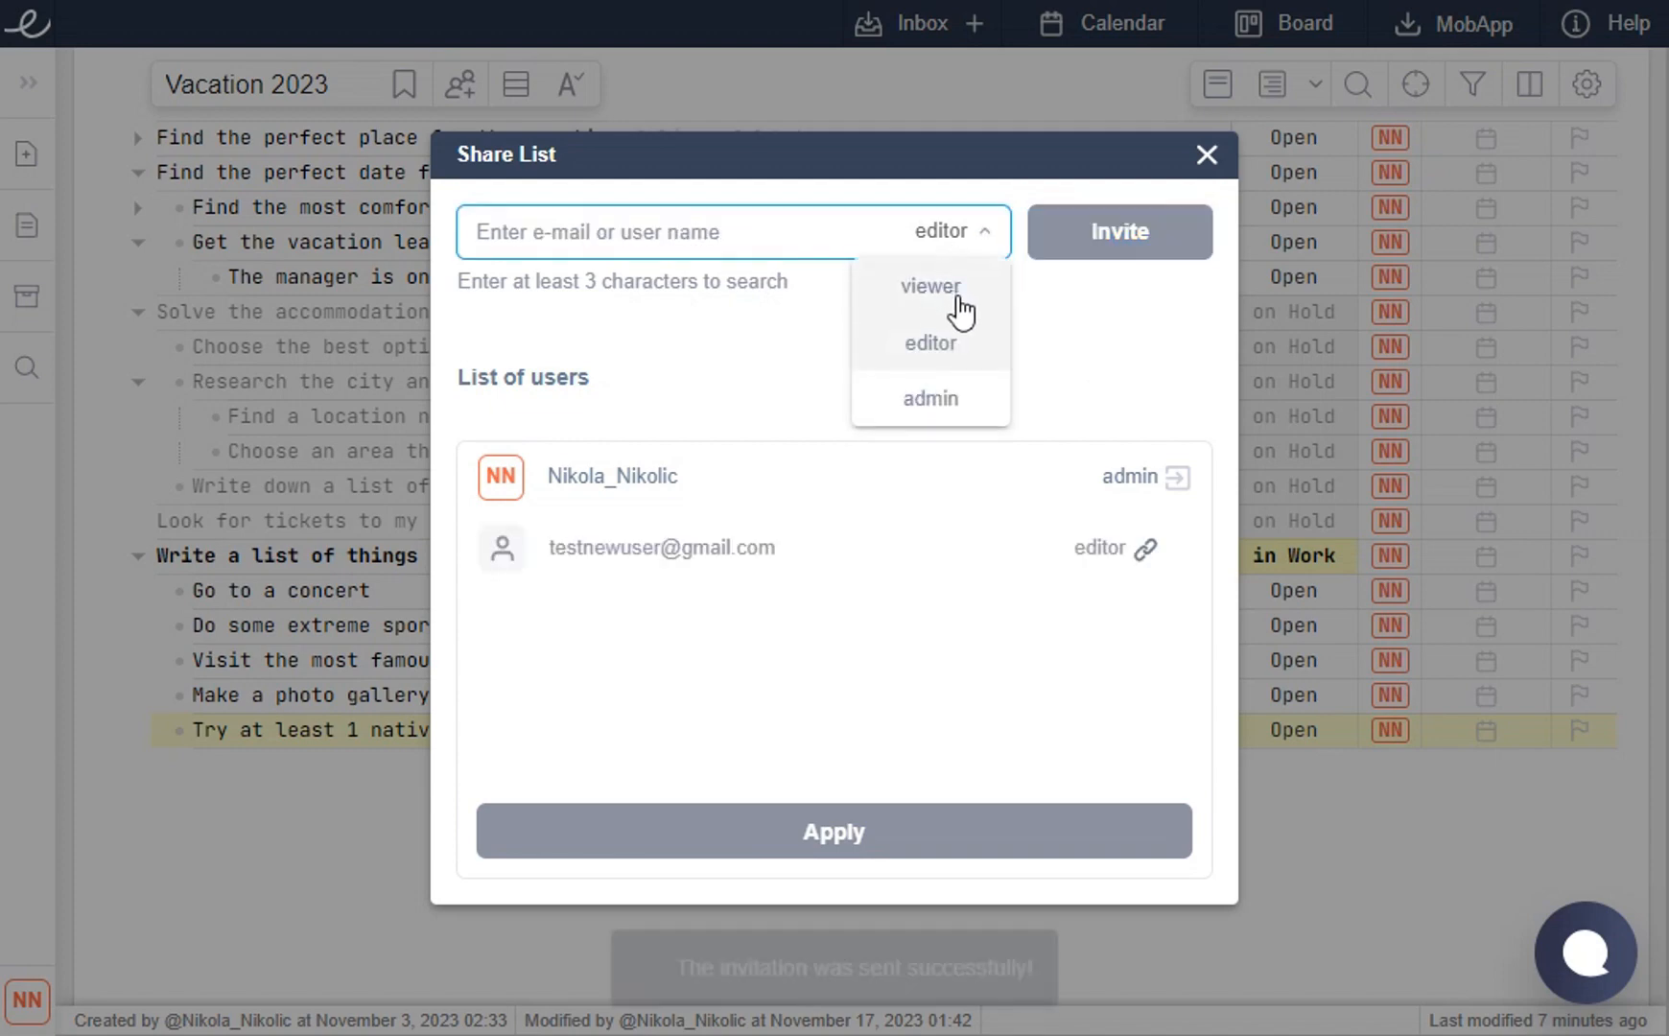
click(1080, 295)
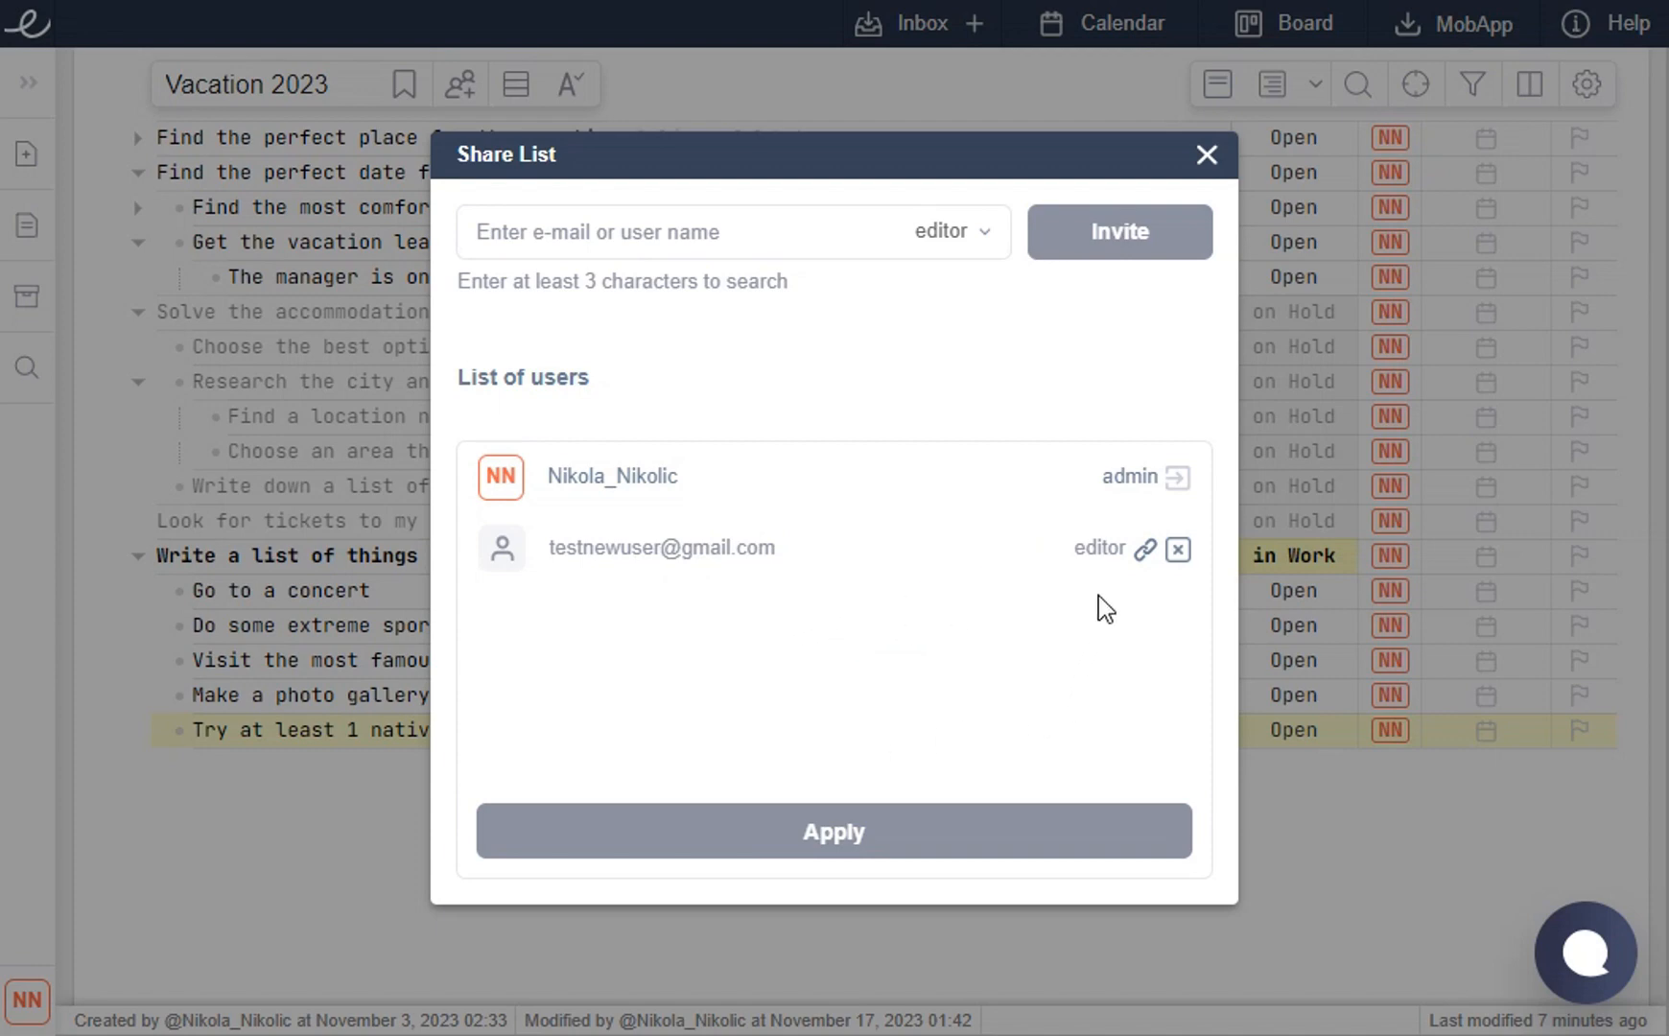
click(1142, 559)
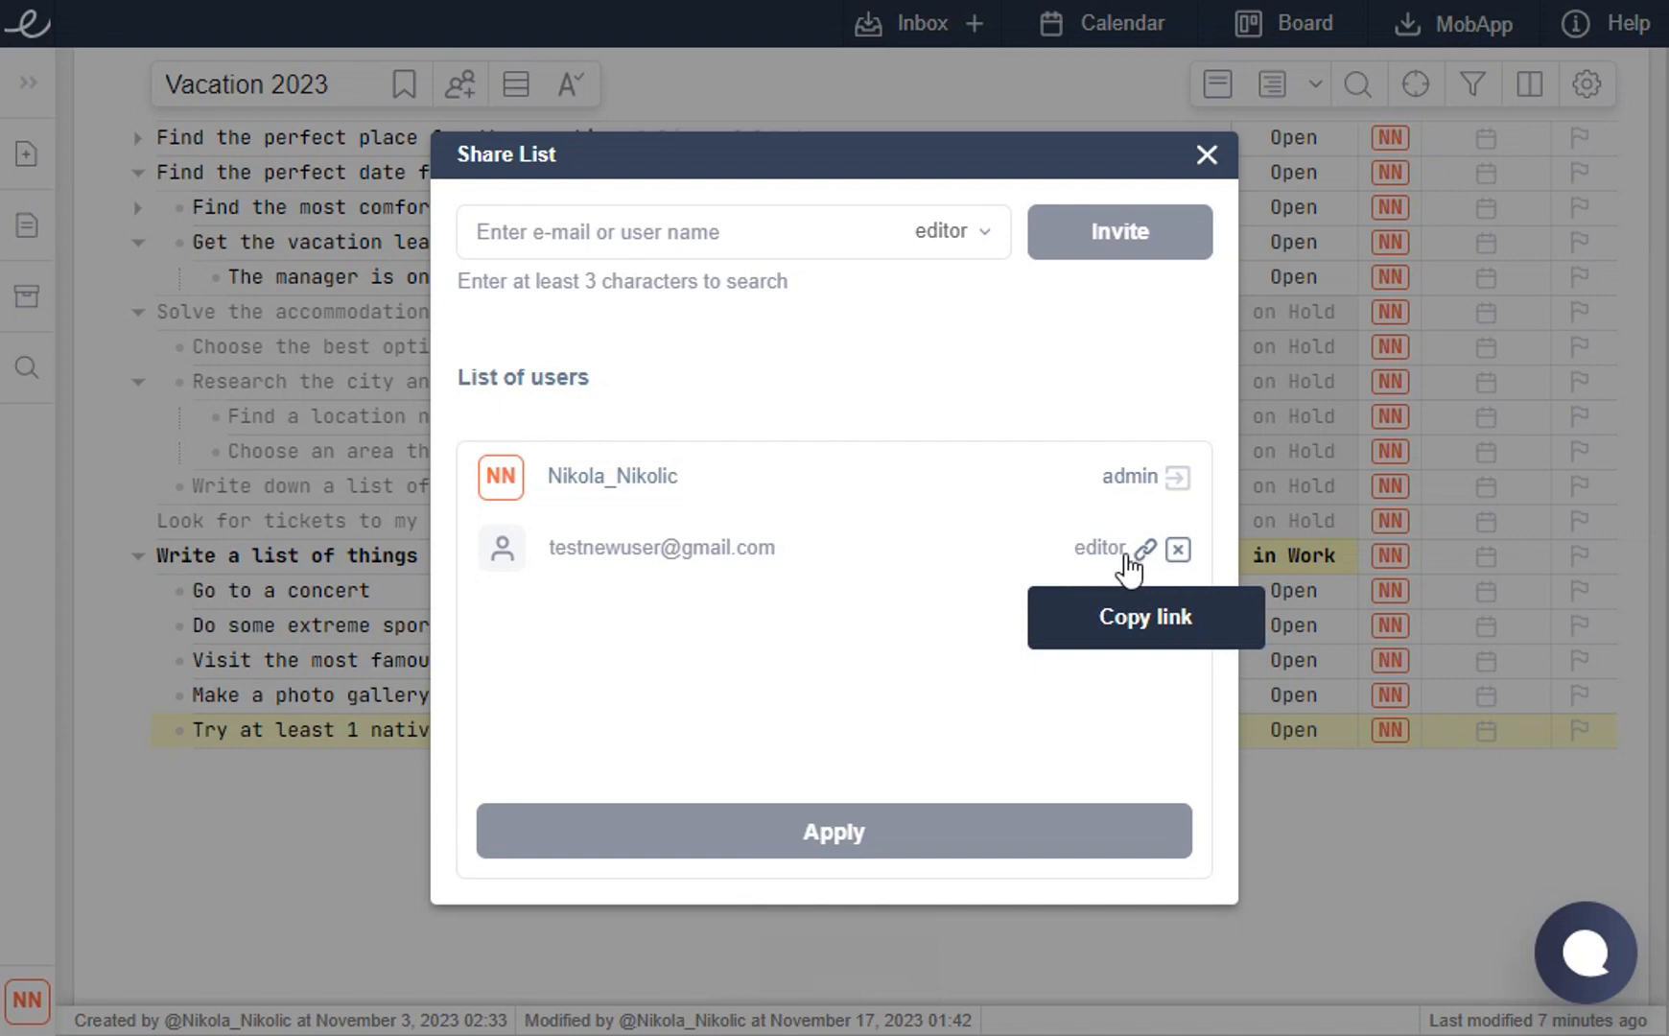
click(1178, 550)
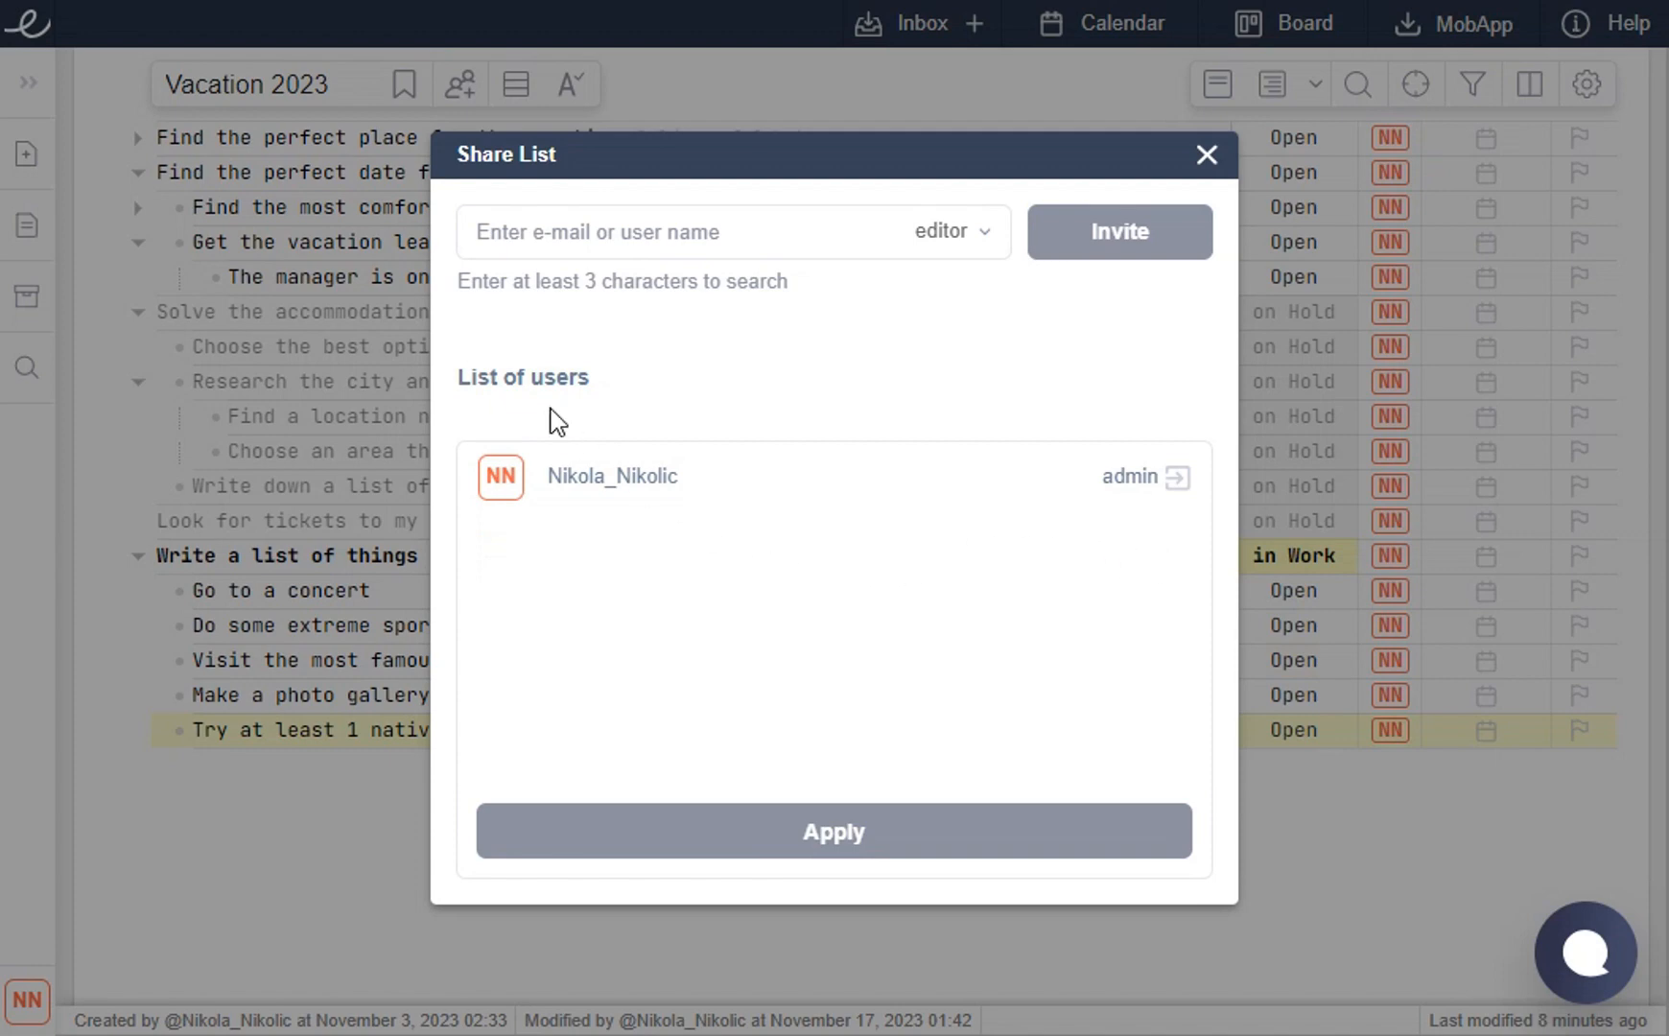
- Invite the collaborator to the Vacation 2023 list as an editor and close the Share List dialog
click(675, 248)
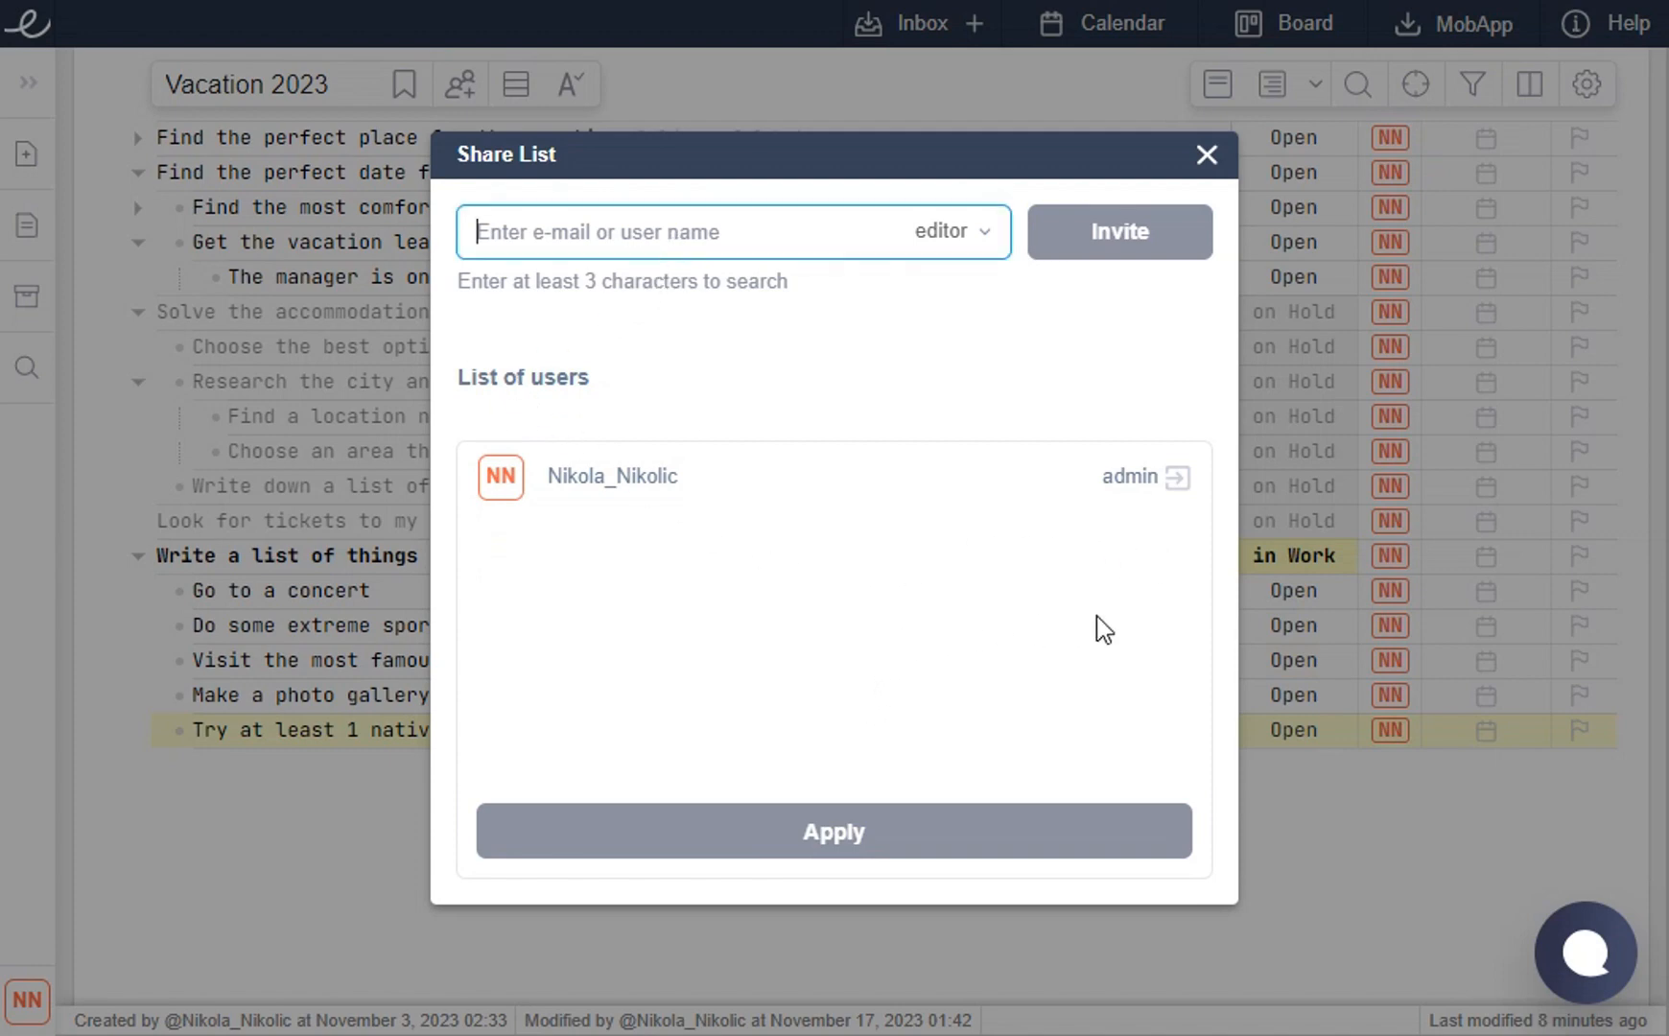
text(miljan)
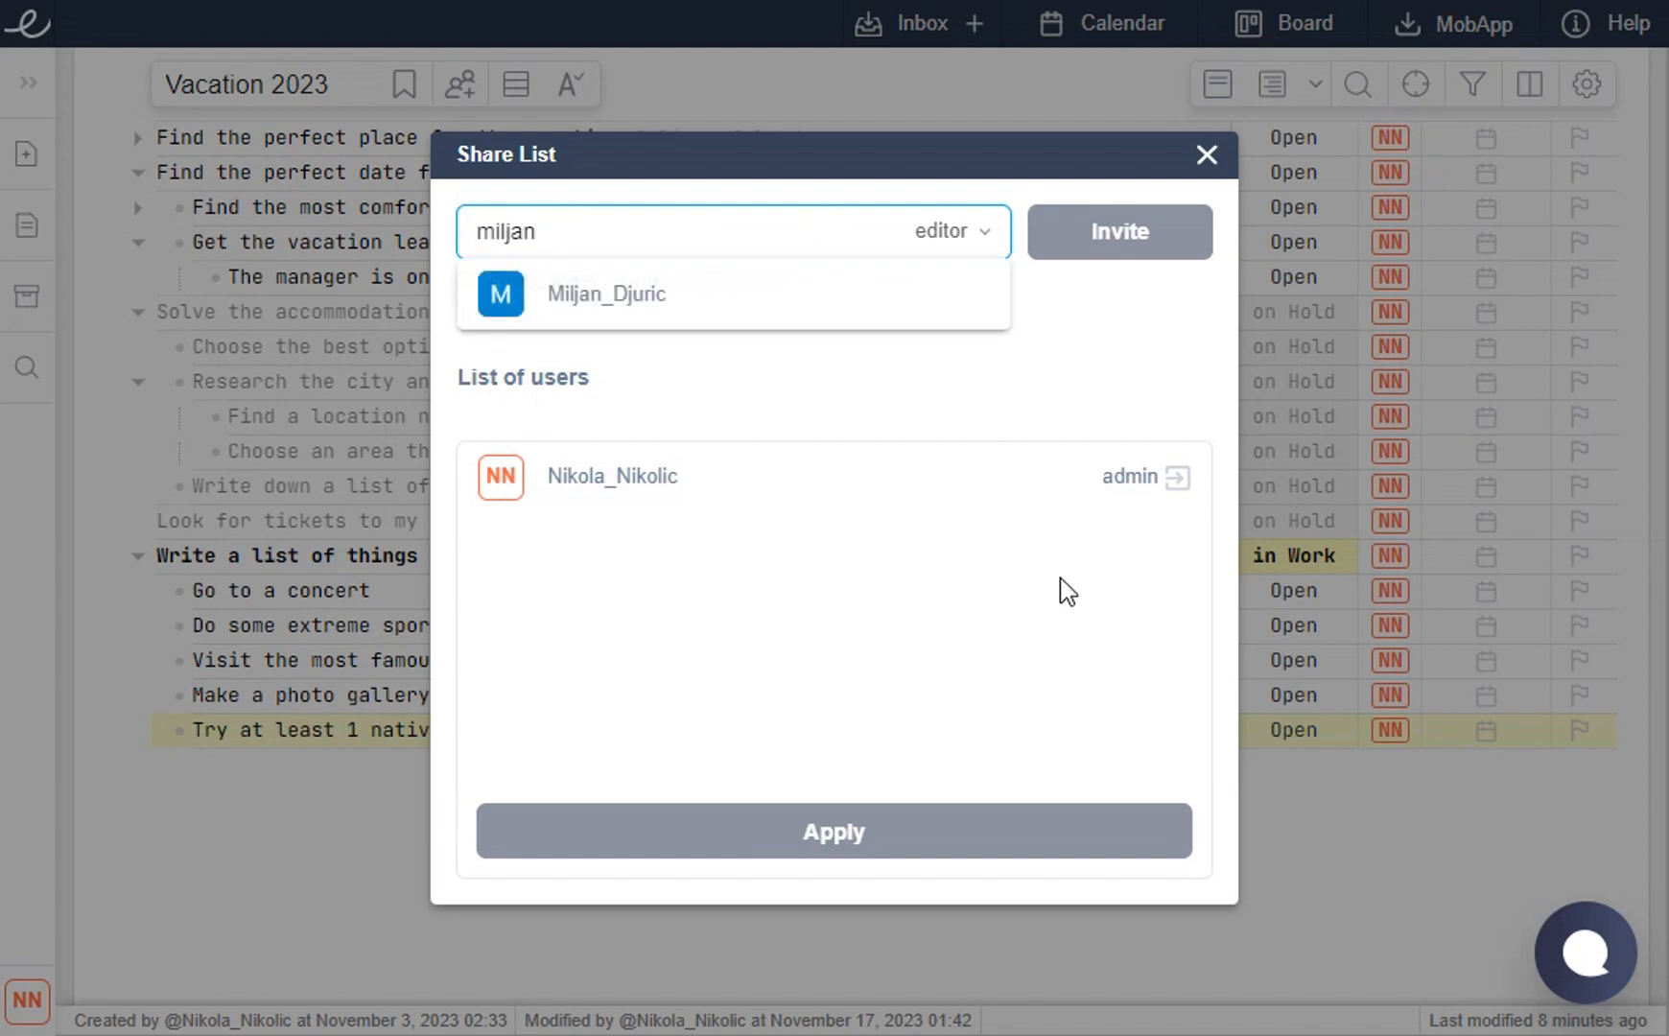
click(666, 310)
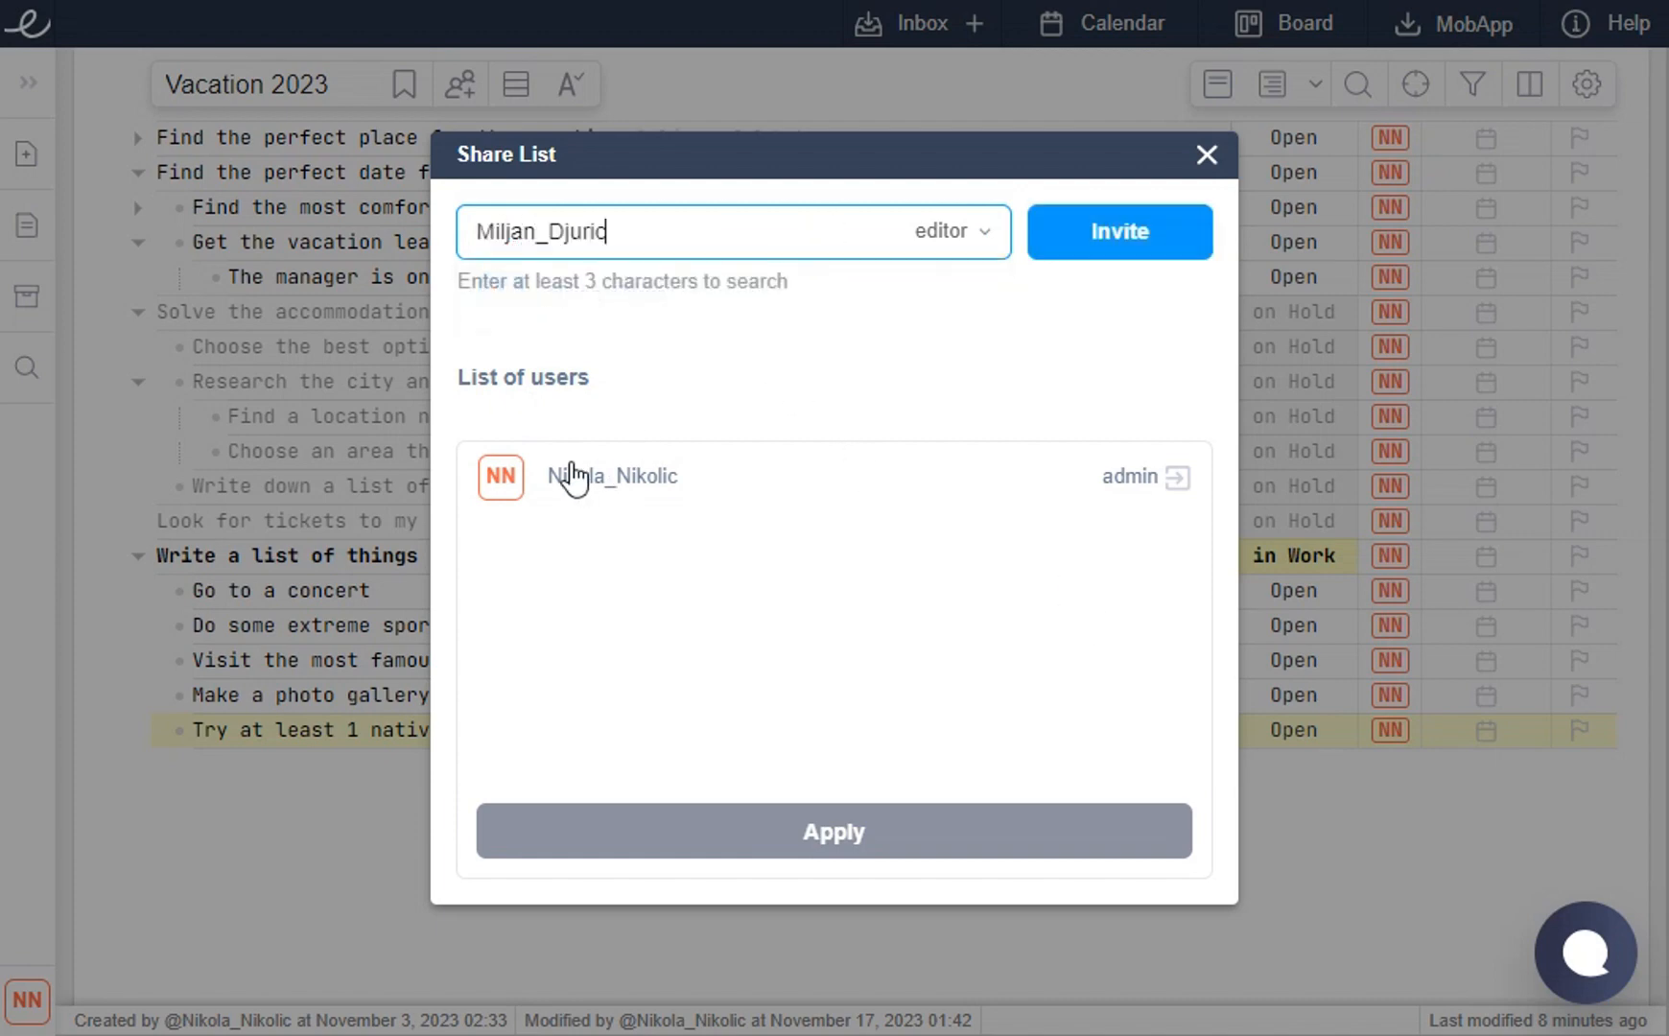
click(1124, 251)
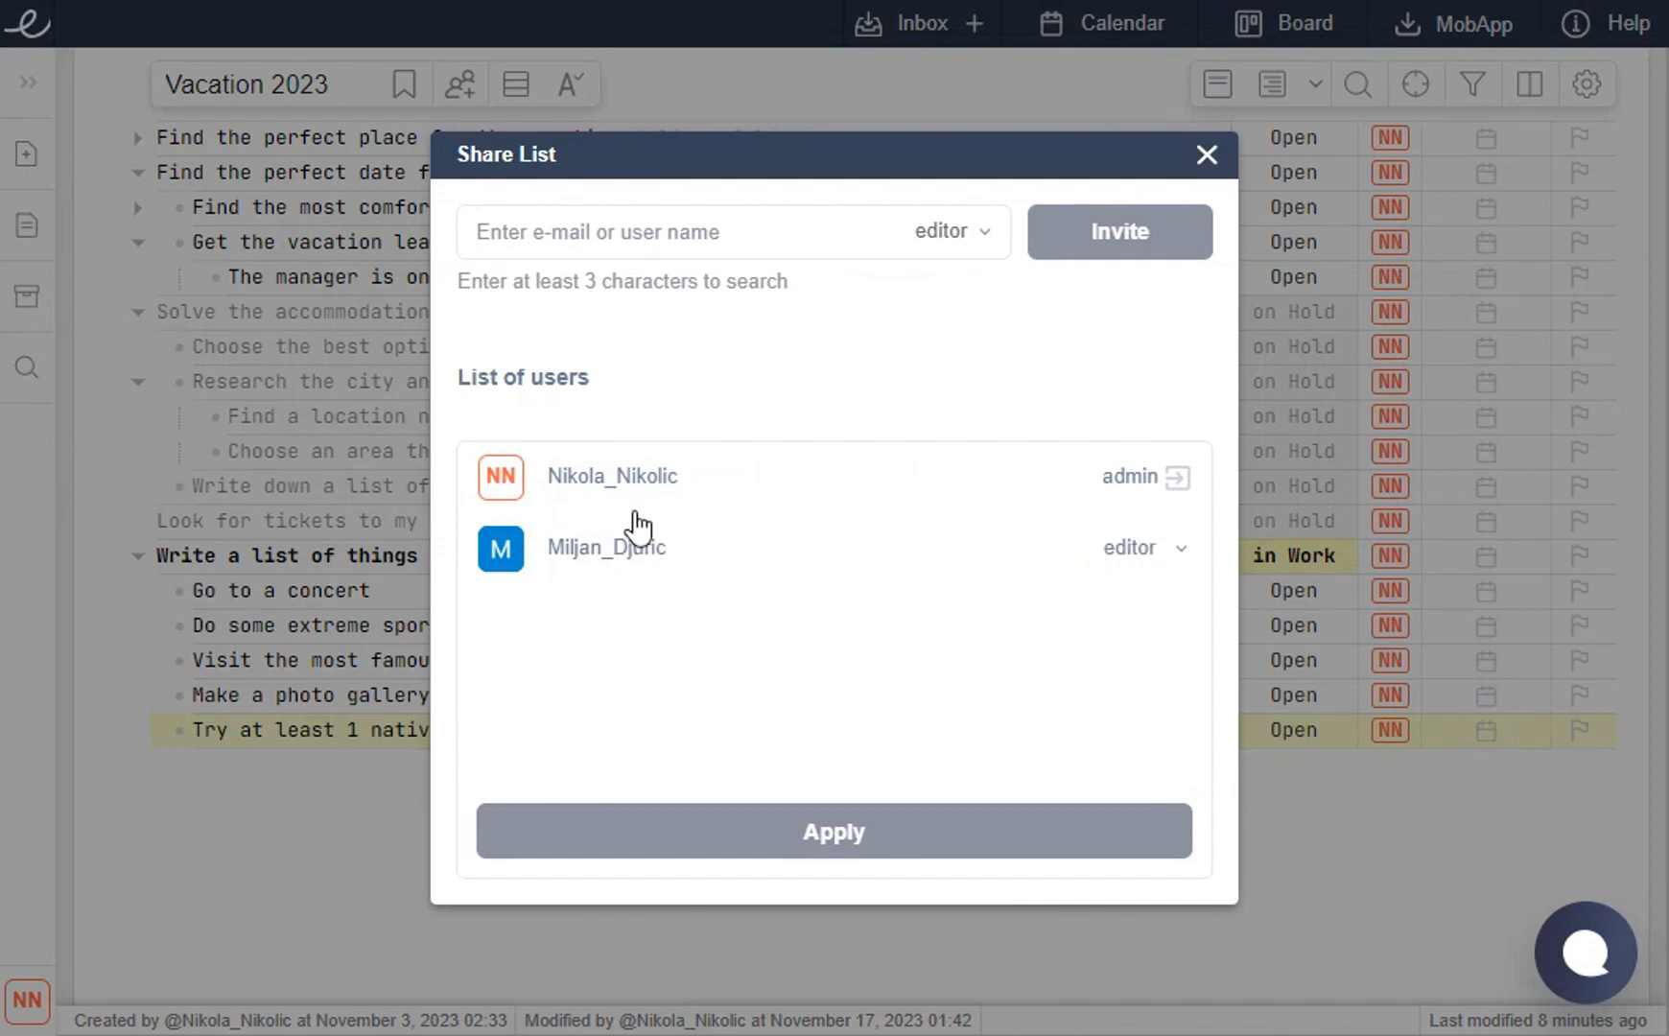
click(1206, 155)
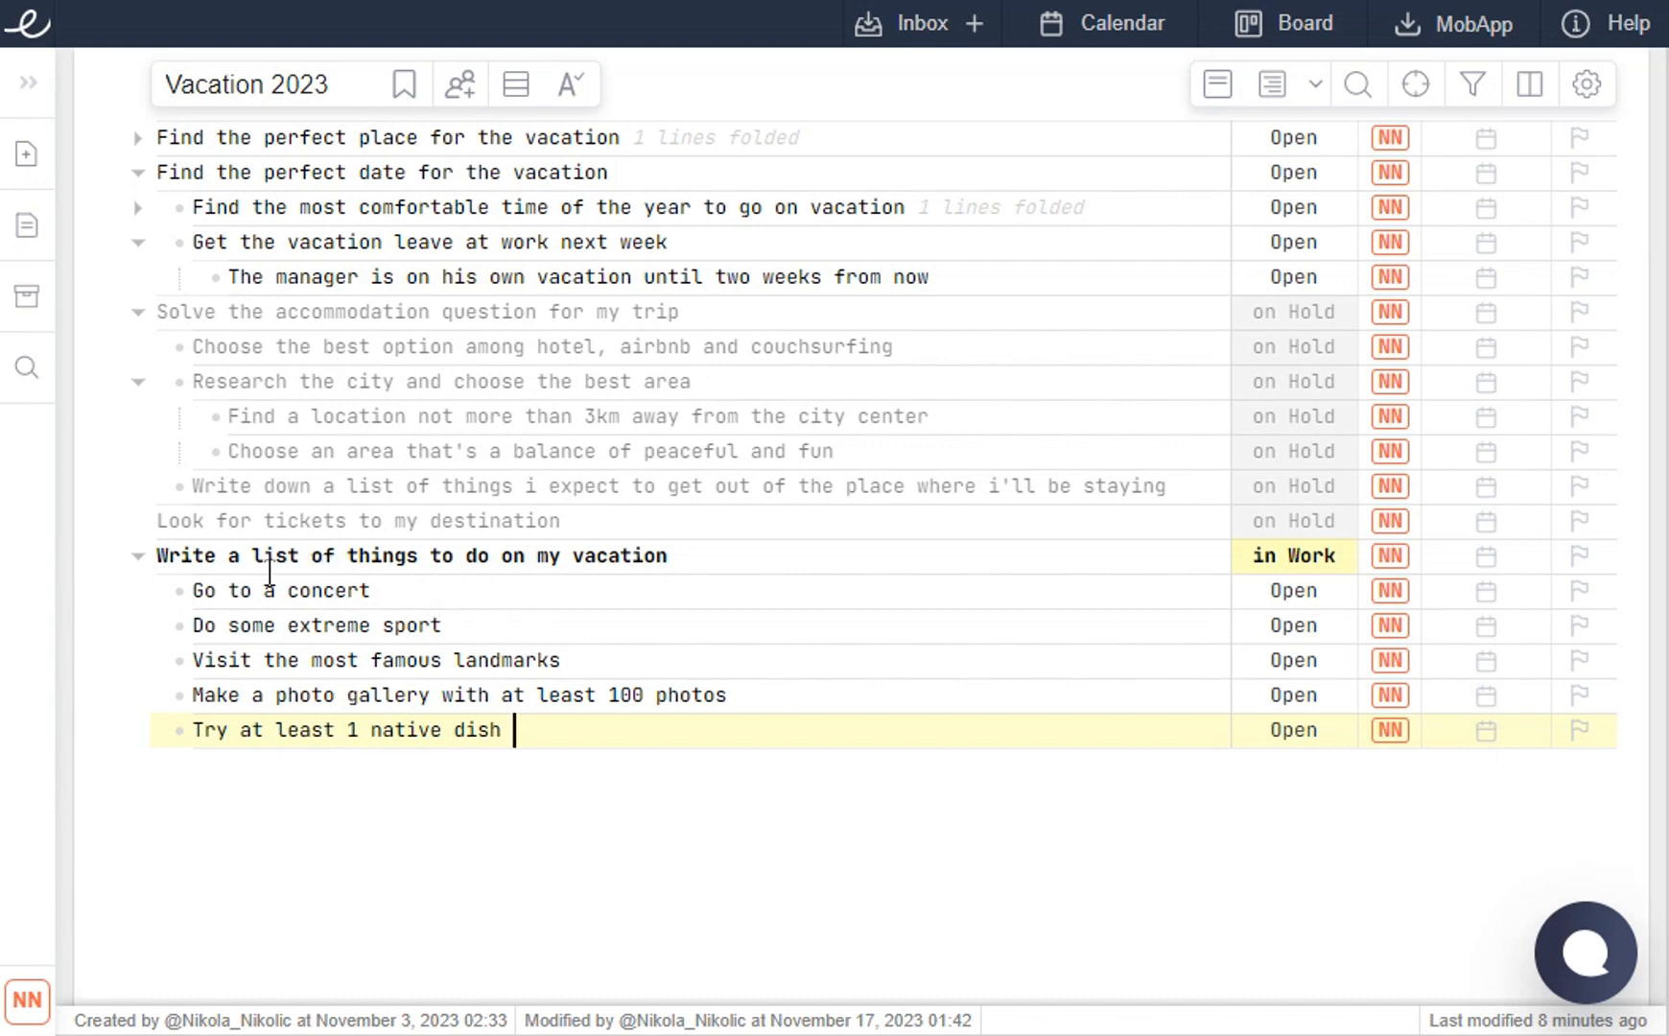
click(706, 558)
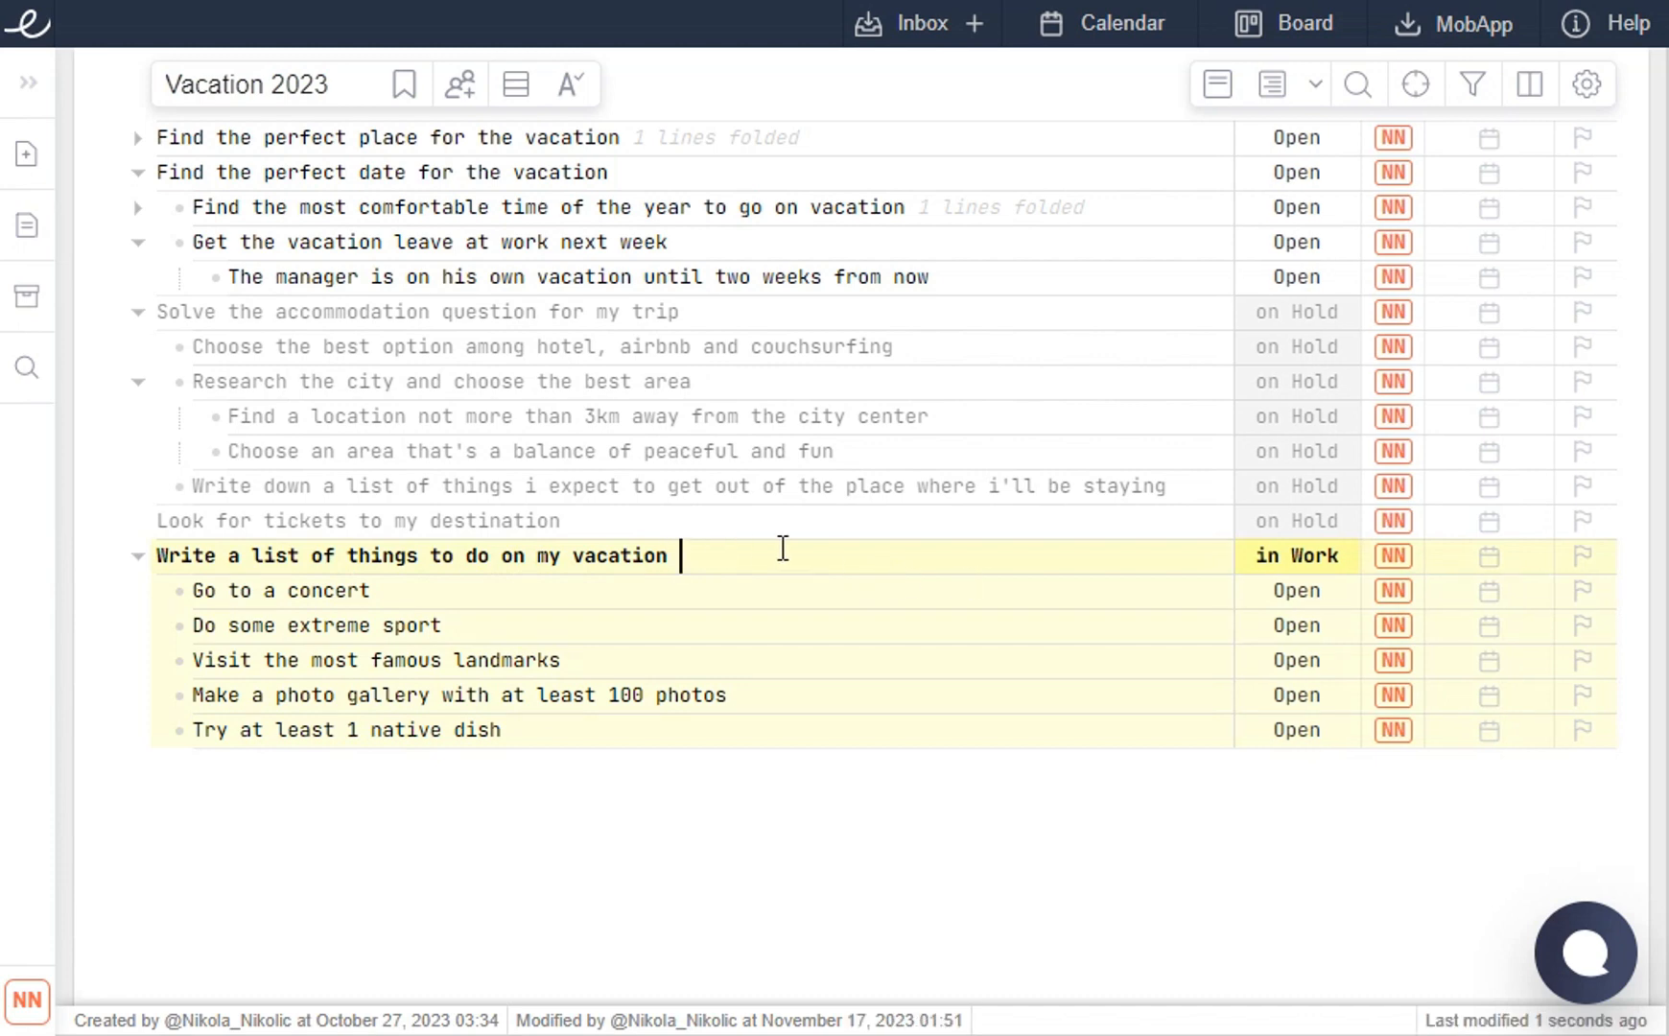
text(@)
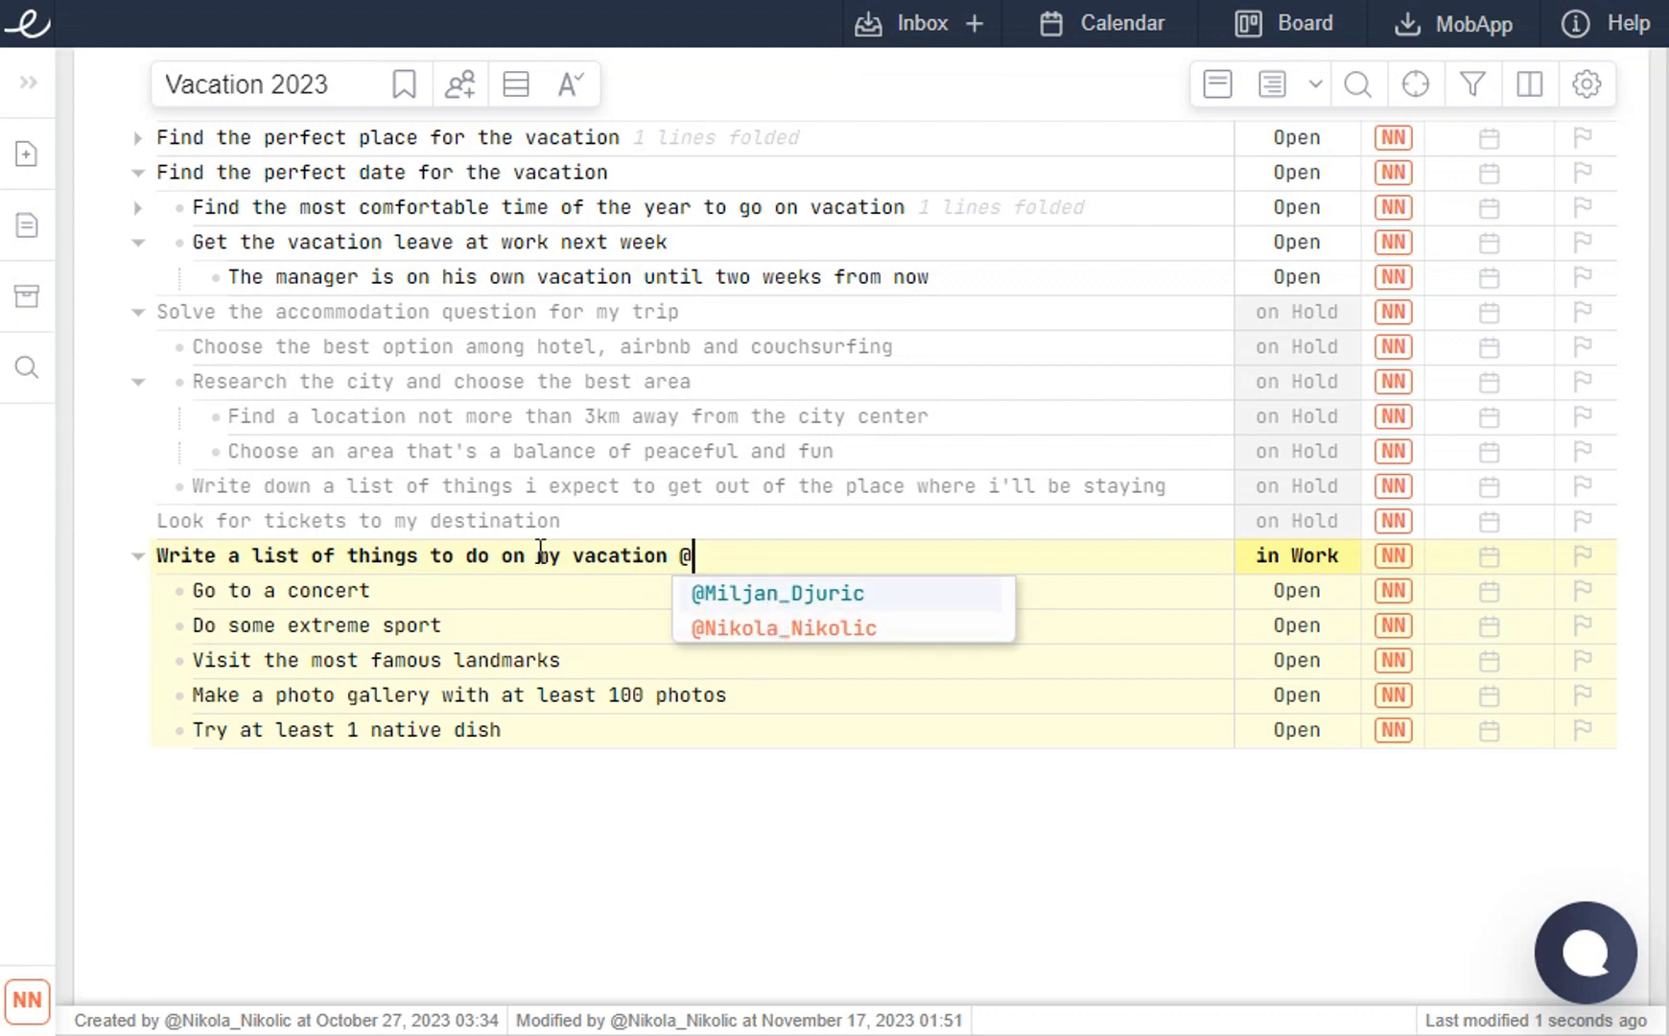
click(754, 627)
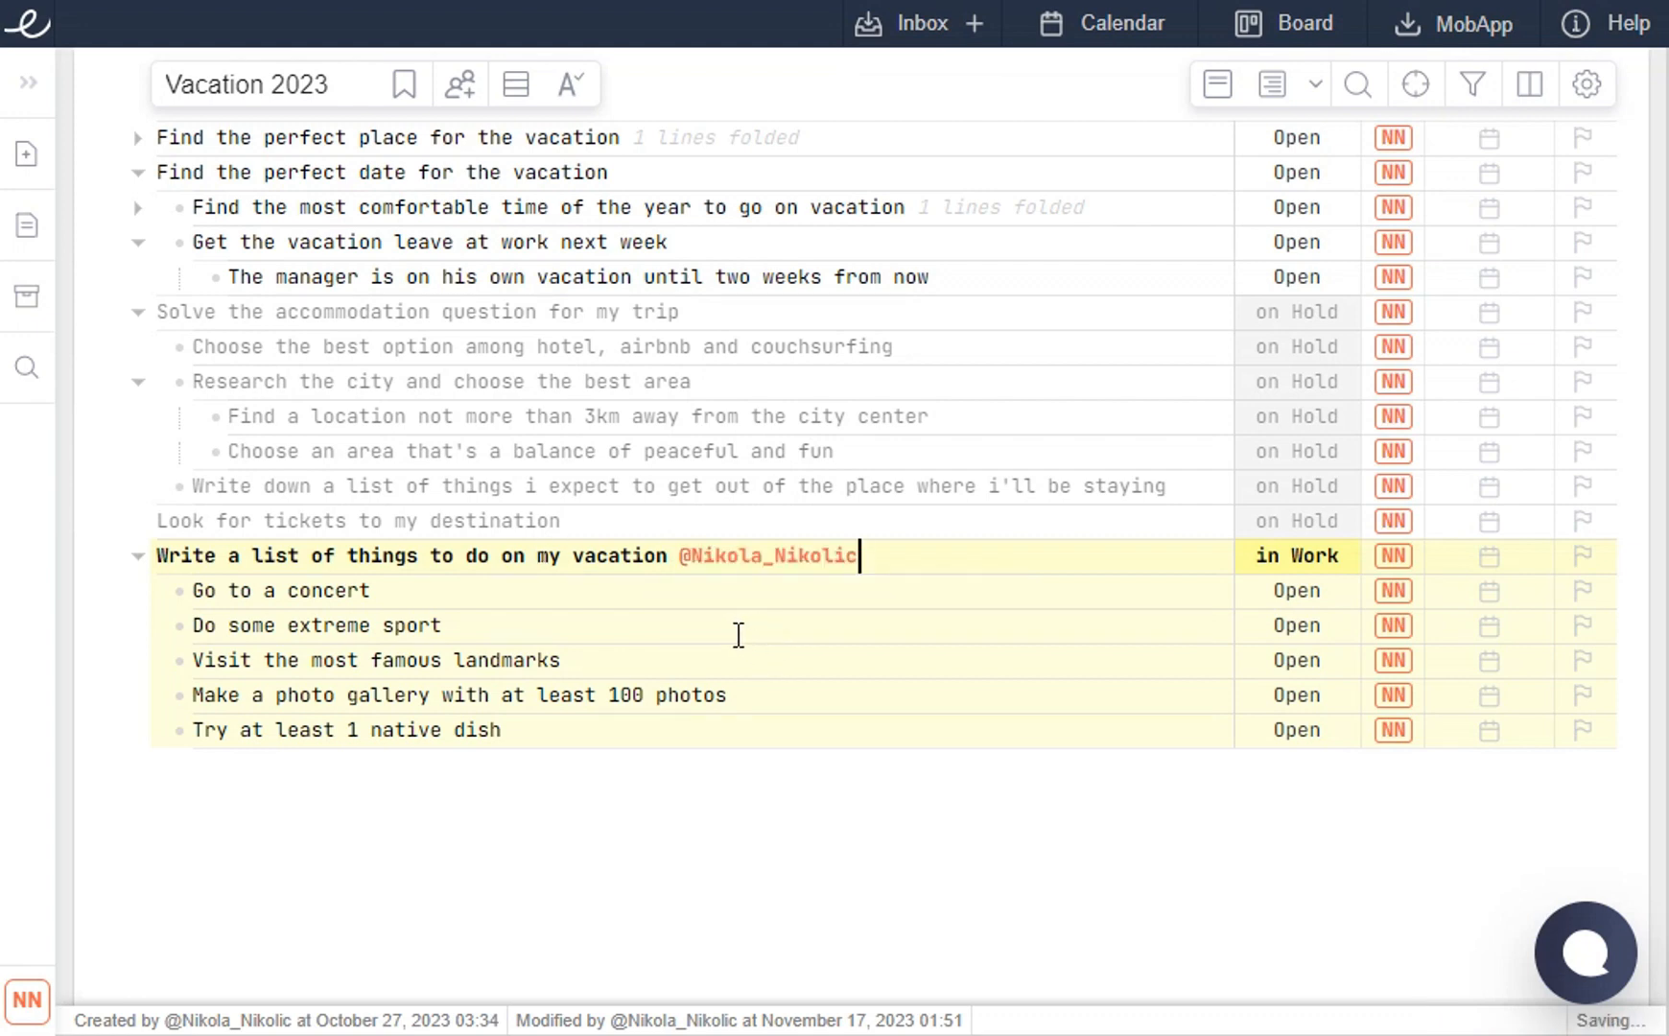
drag(856, 556, 693, 555)
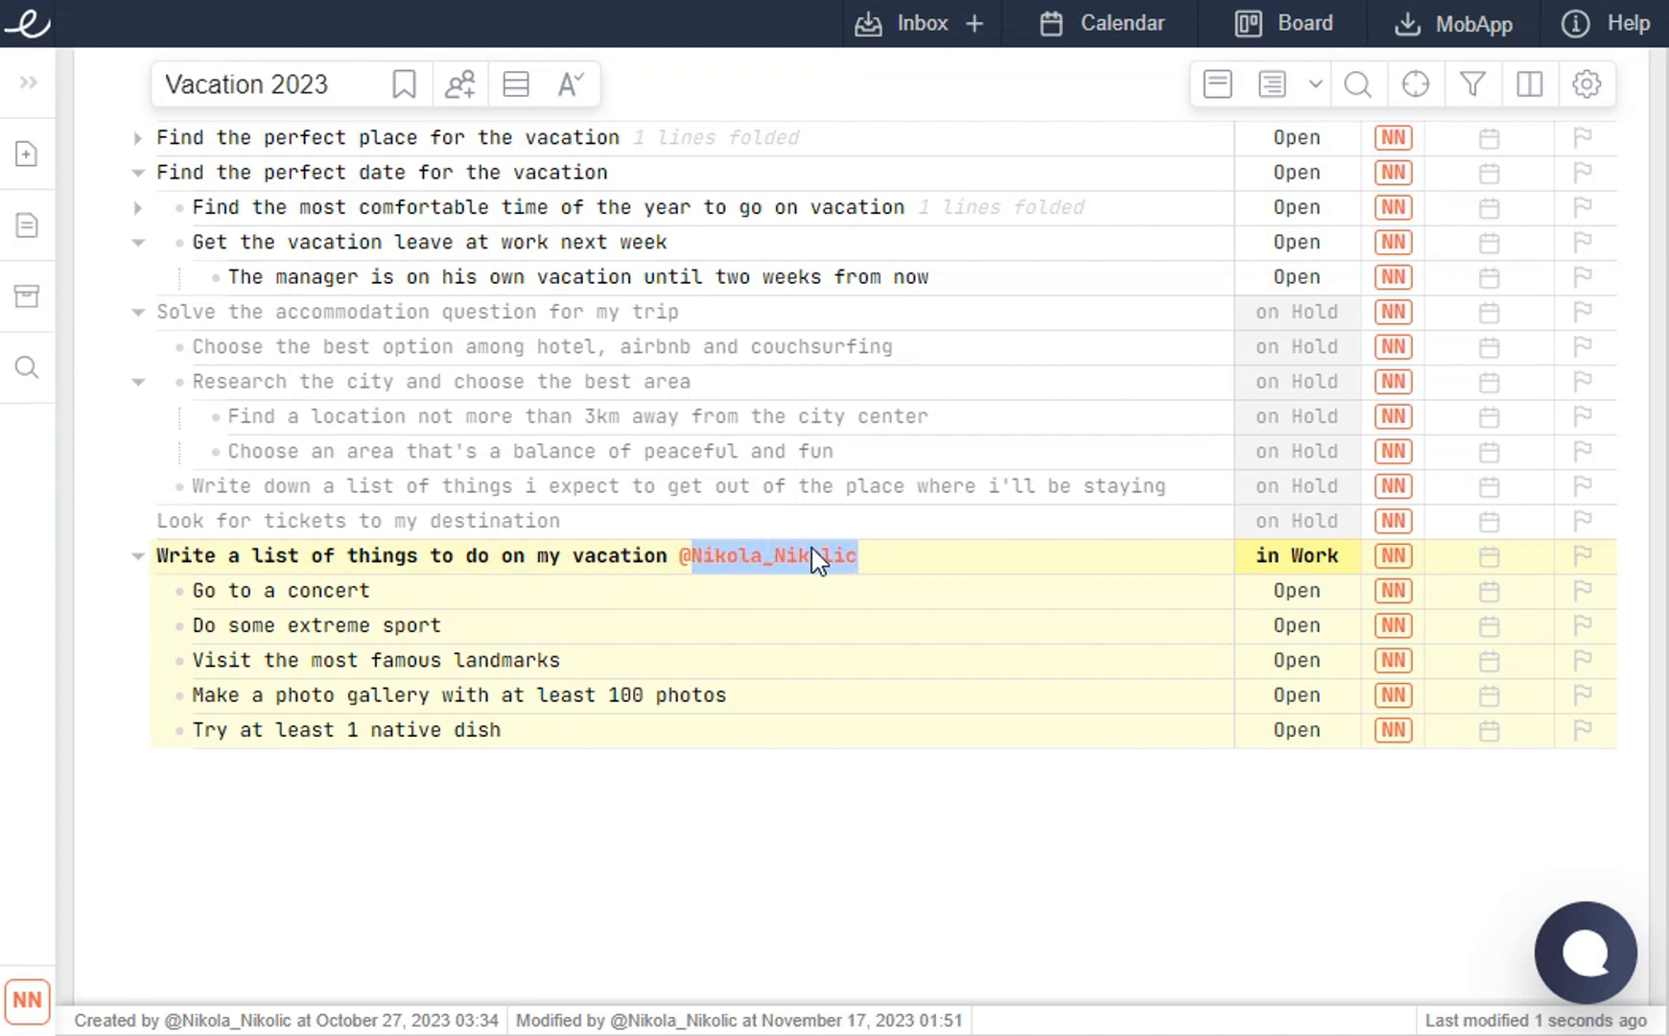
key(BackSpace)
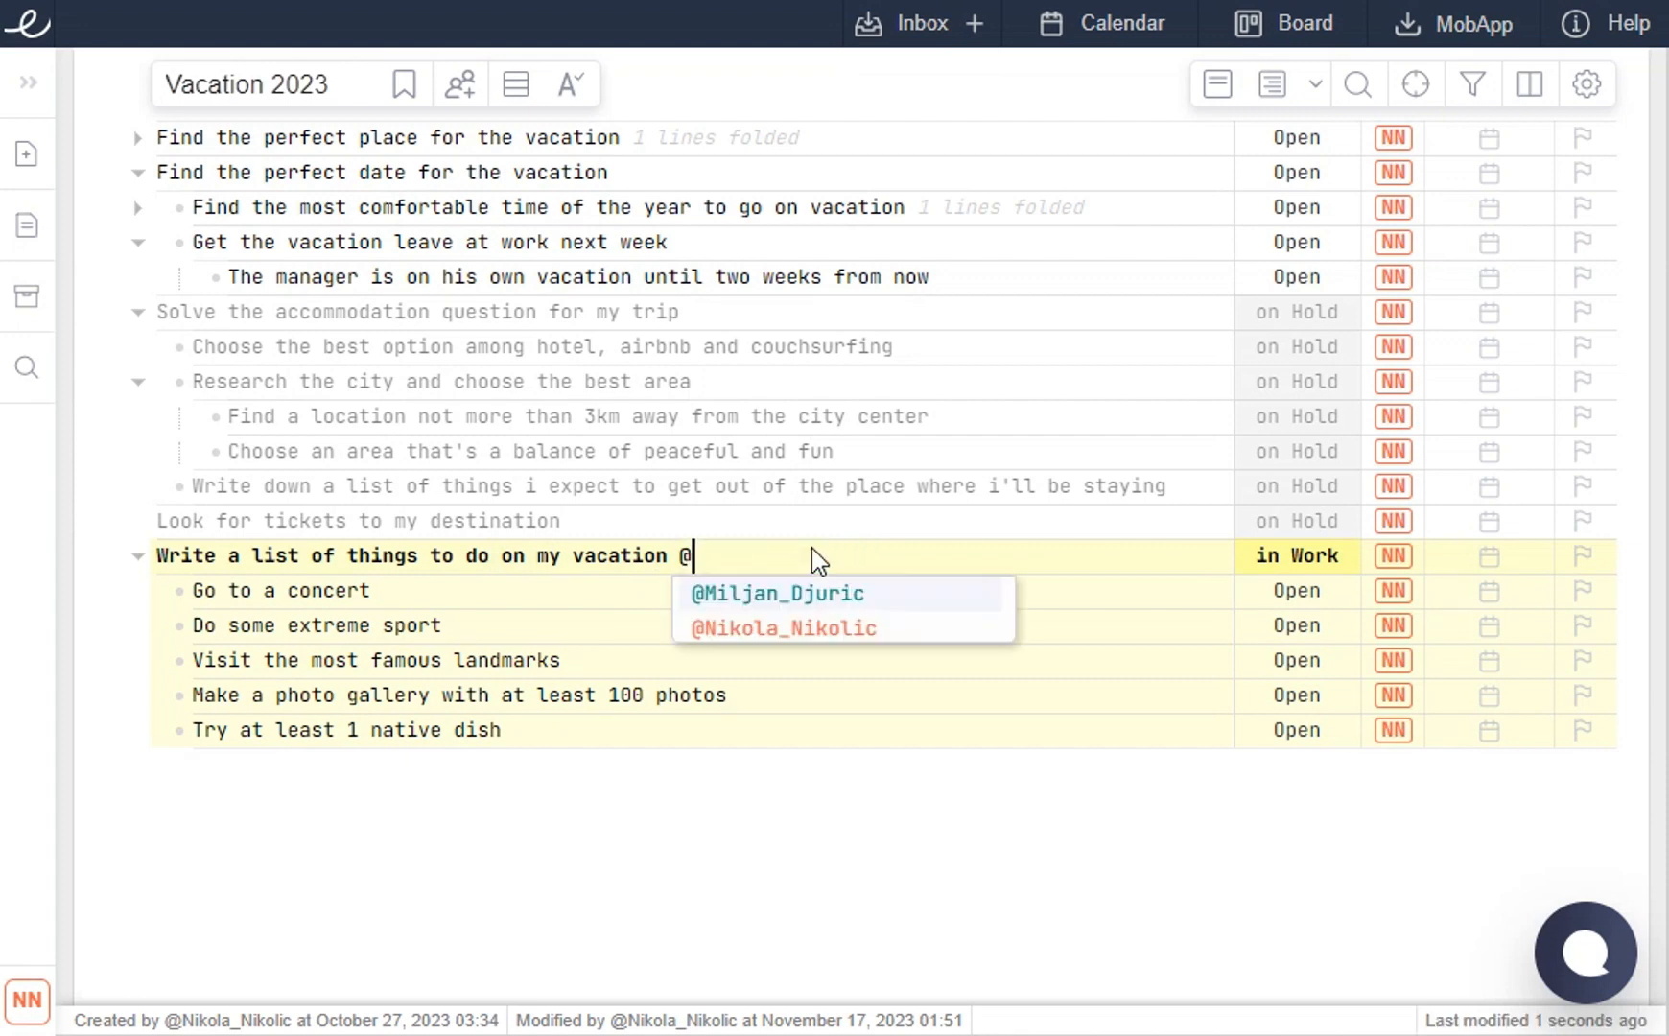
click(778, 593)
- Fold and unfold the vacation to-do task's subtasks to refresh their assignment
click(666, 741)
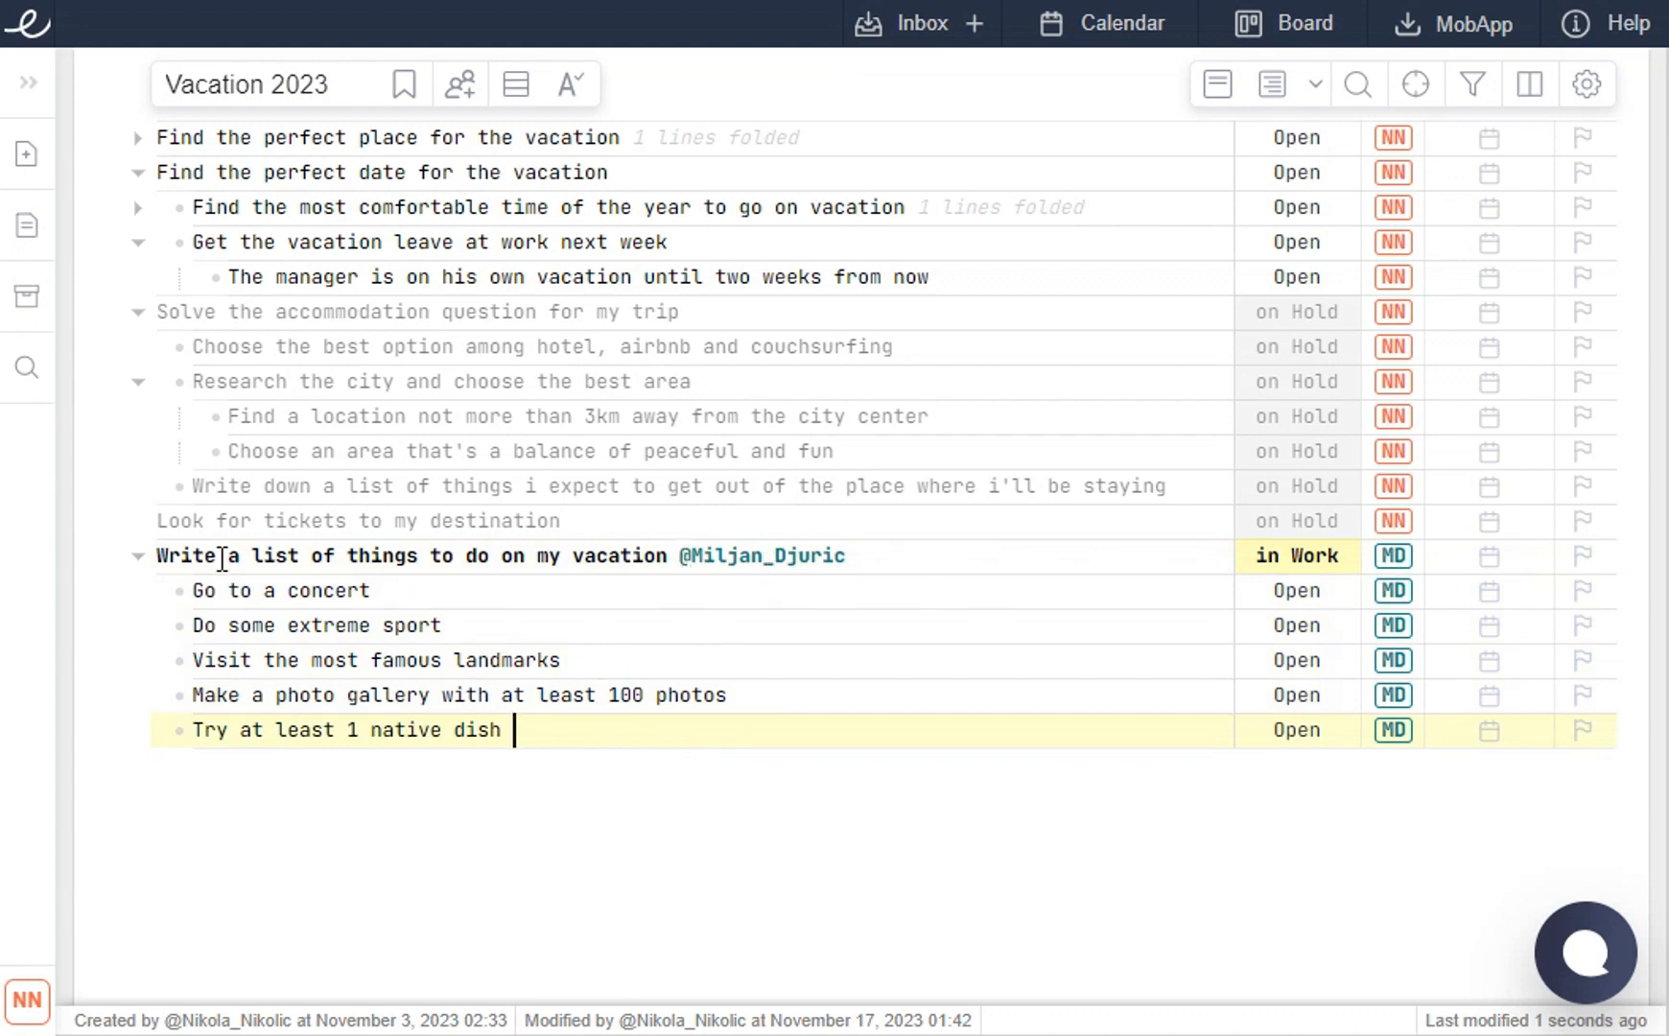
click(138, 556)
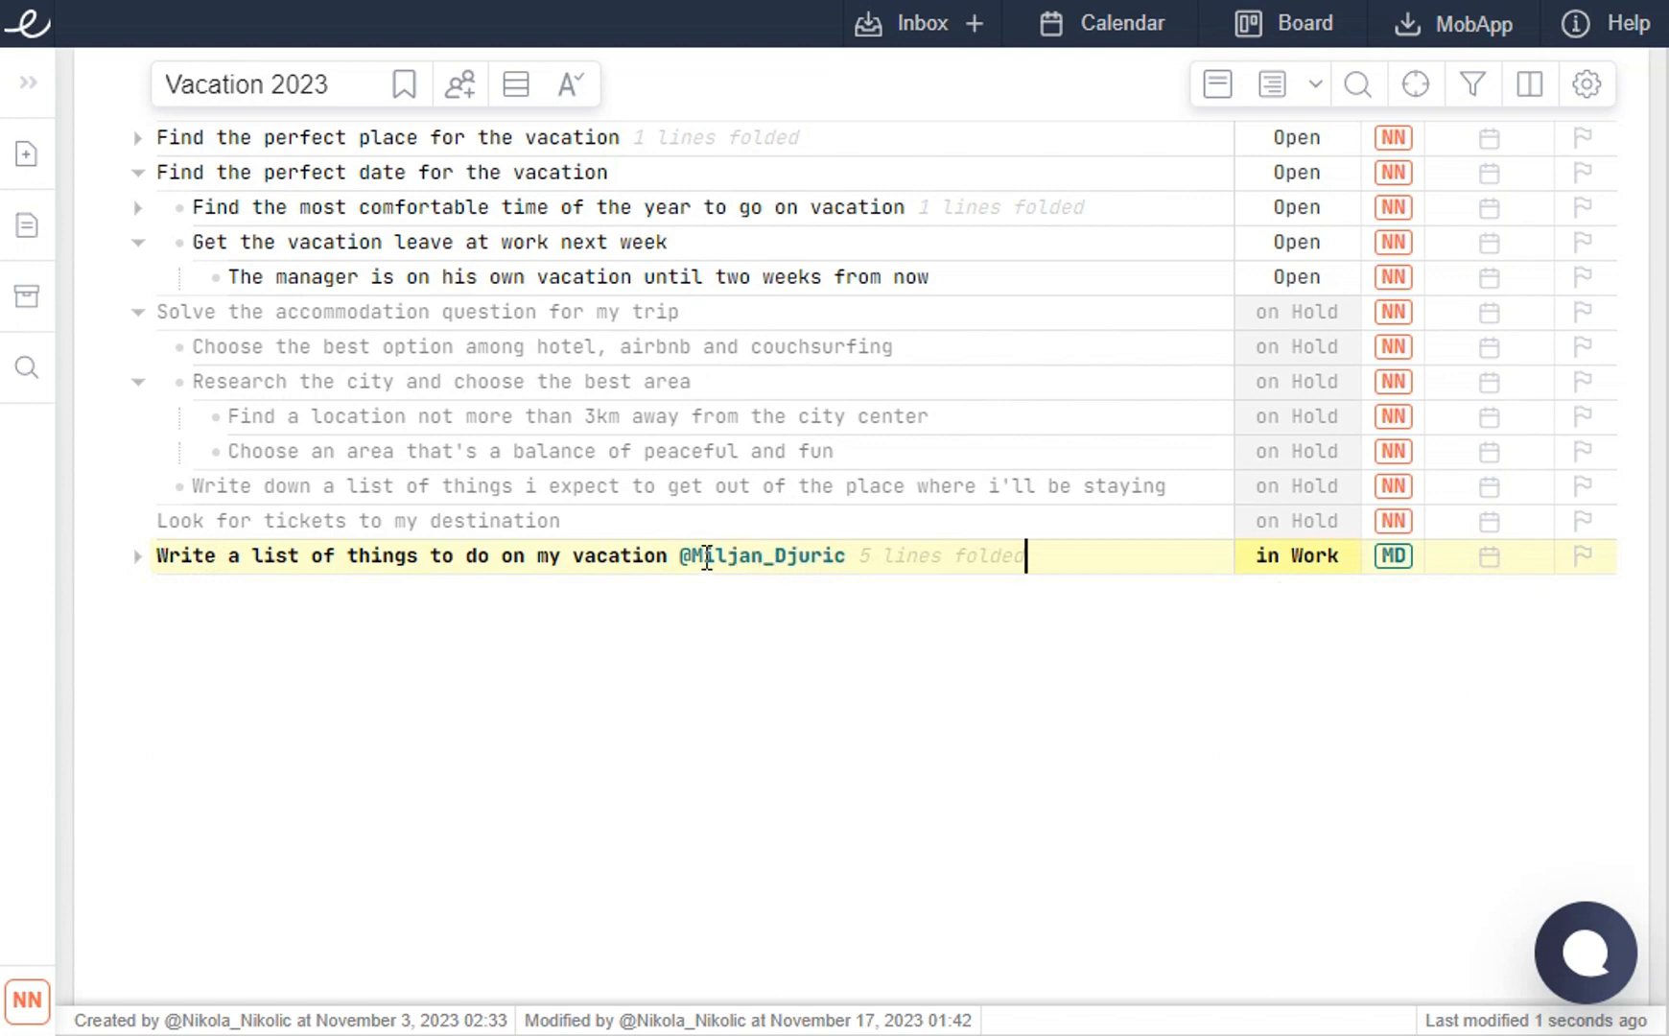
click(137, 556)
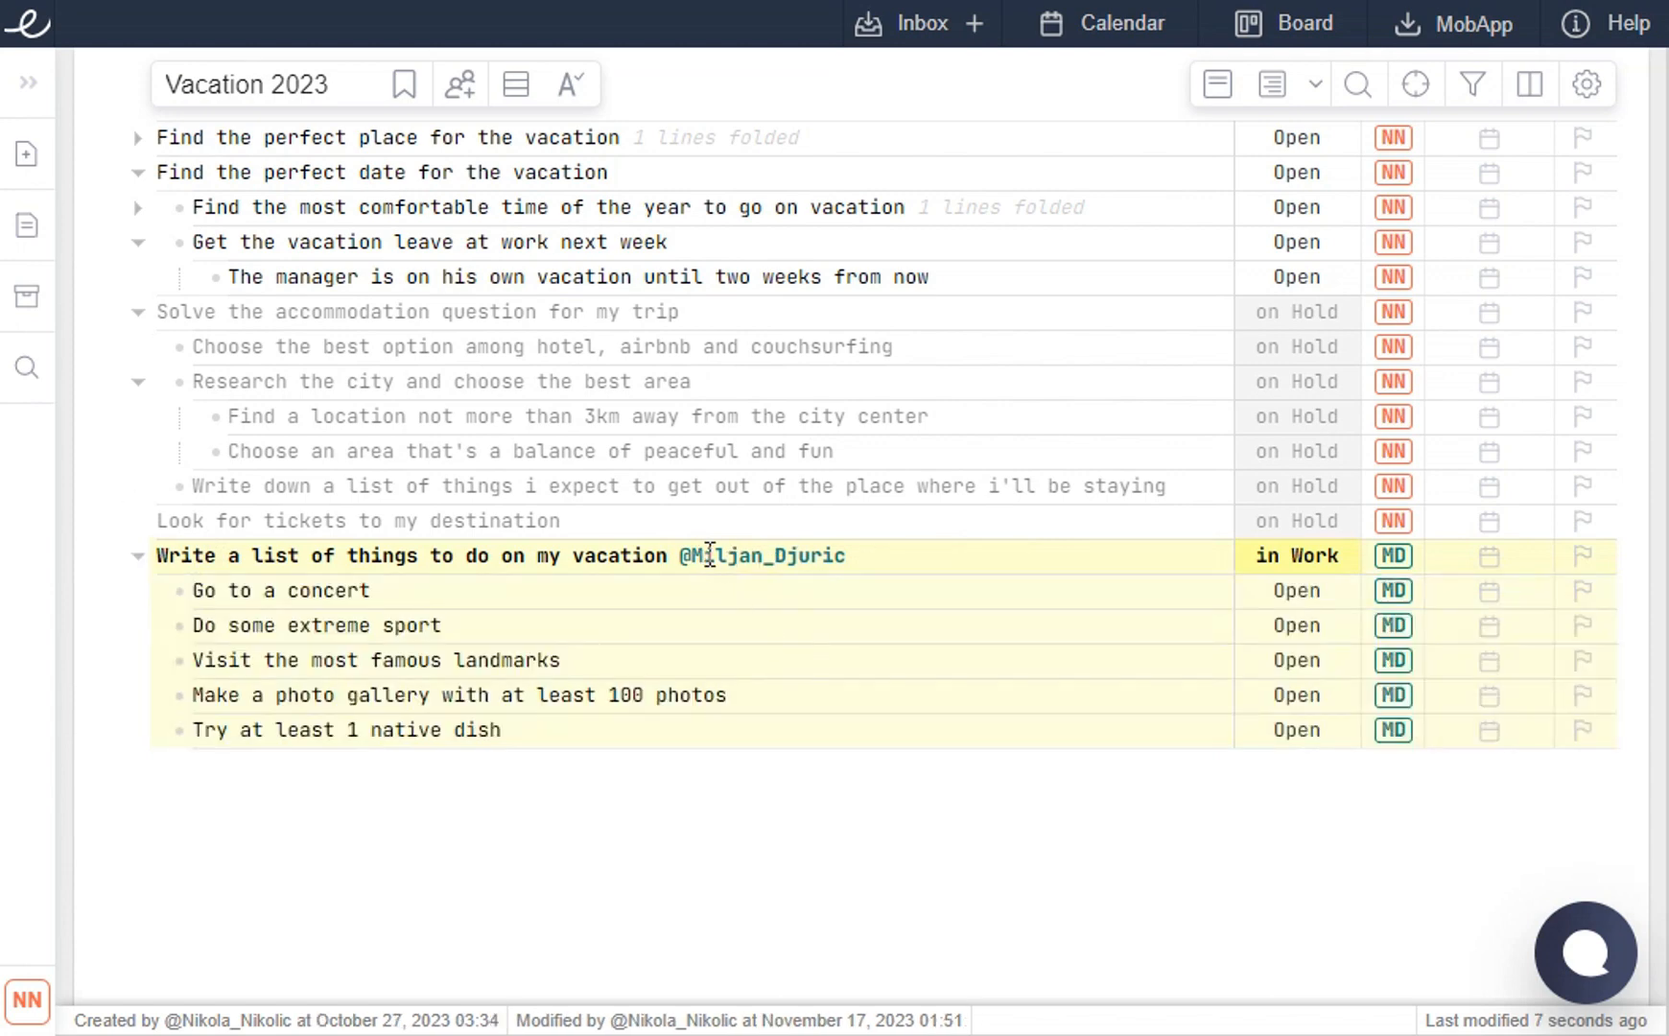
- Inspect the task options for the vacation to-do task and its Find a location subtask
right_click(739, 555)
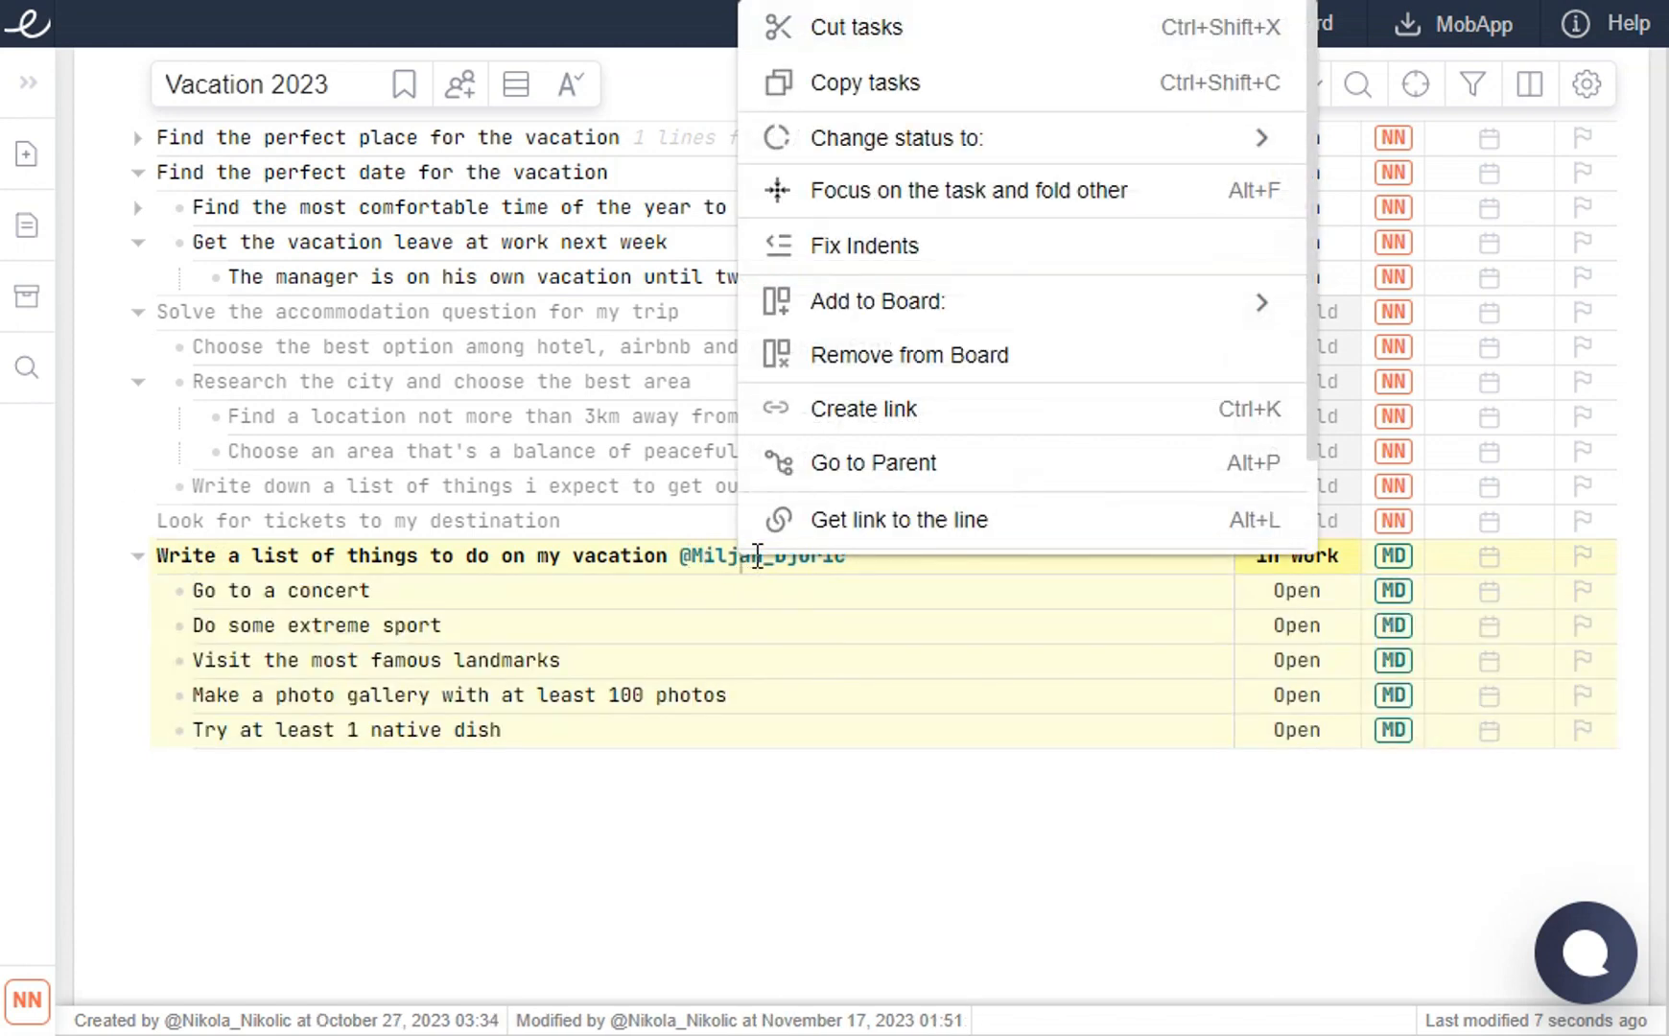
click(838, 561)
click(864, 417)
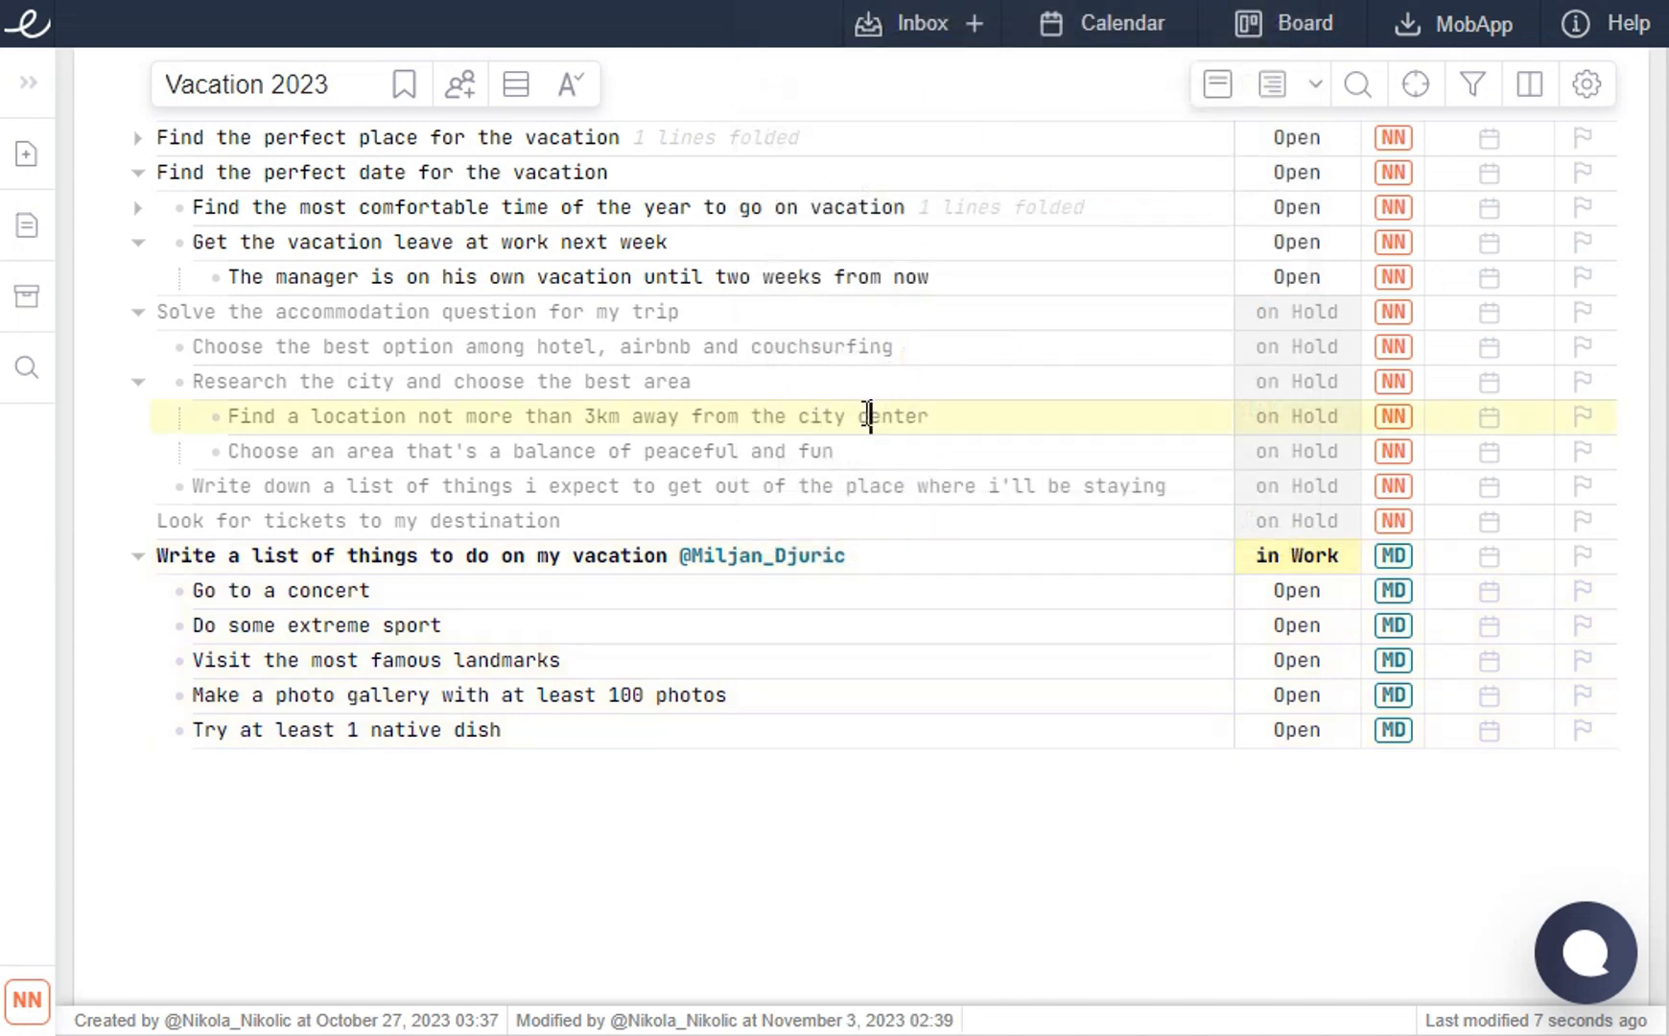
right_click(866, 415)
scroll(923, 544, down, 1)
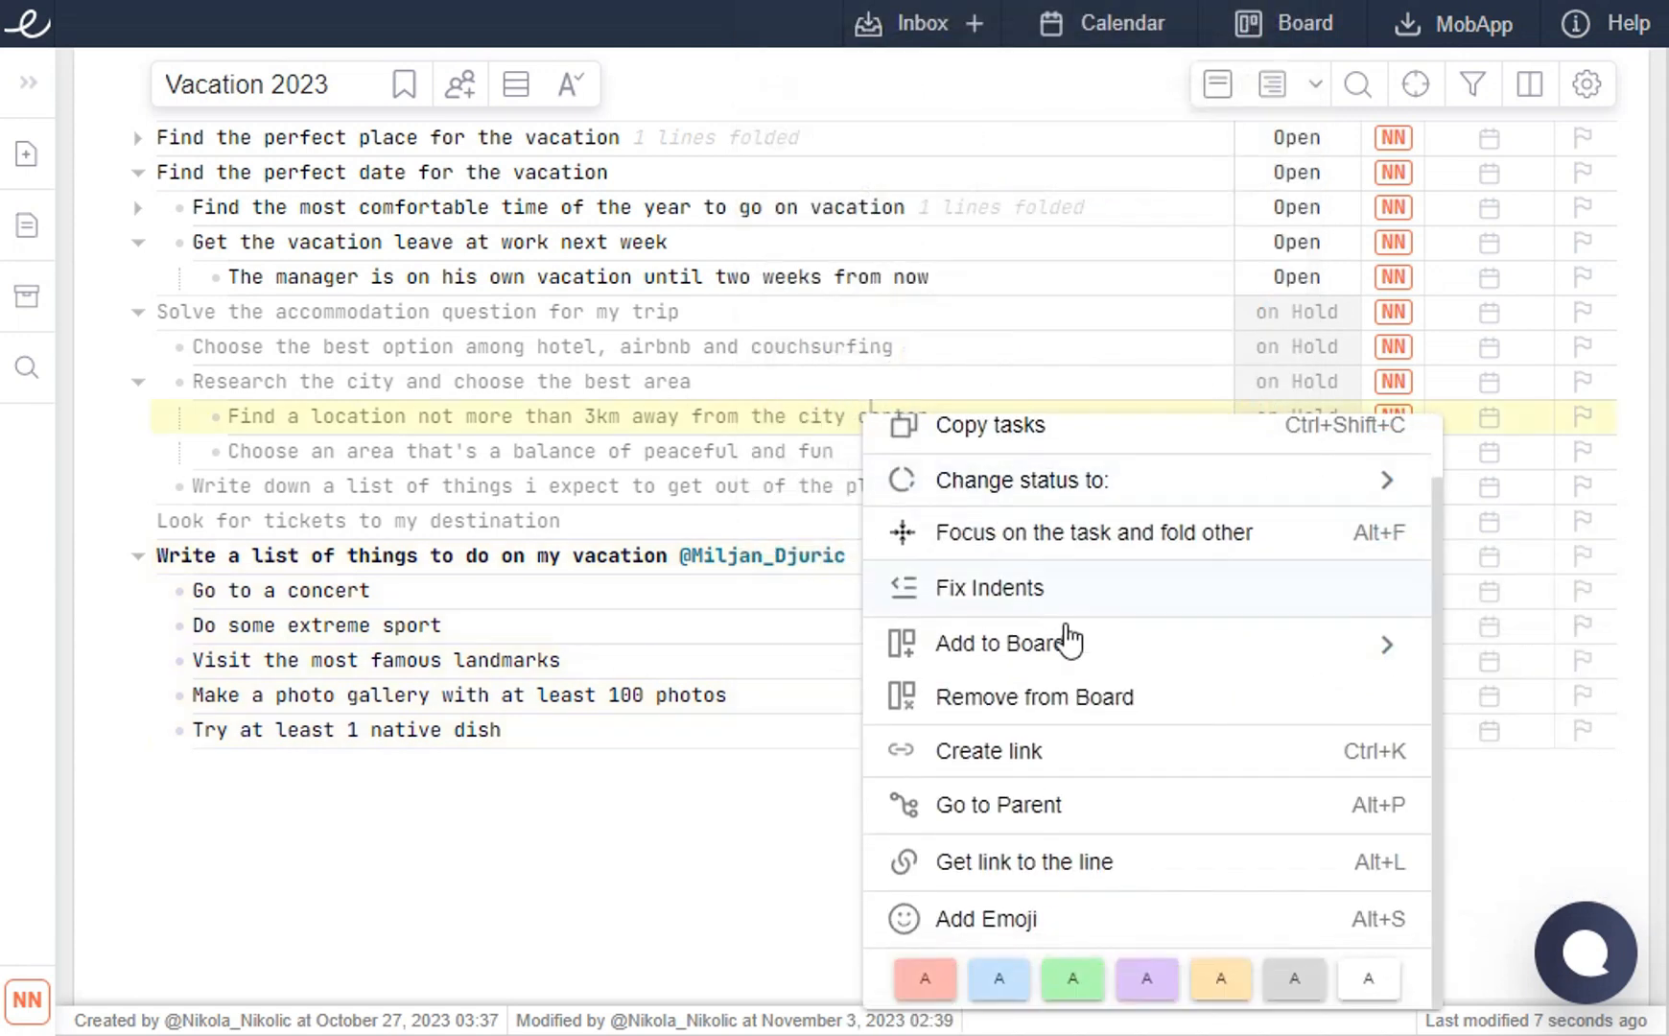
scroll(1064, 633, up, 1)
click(729, 730)
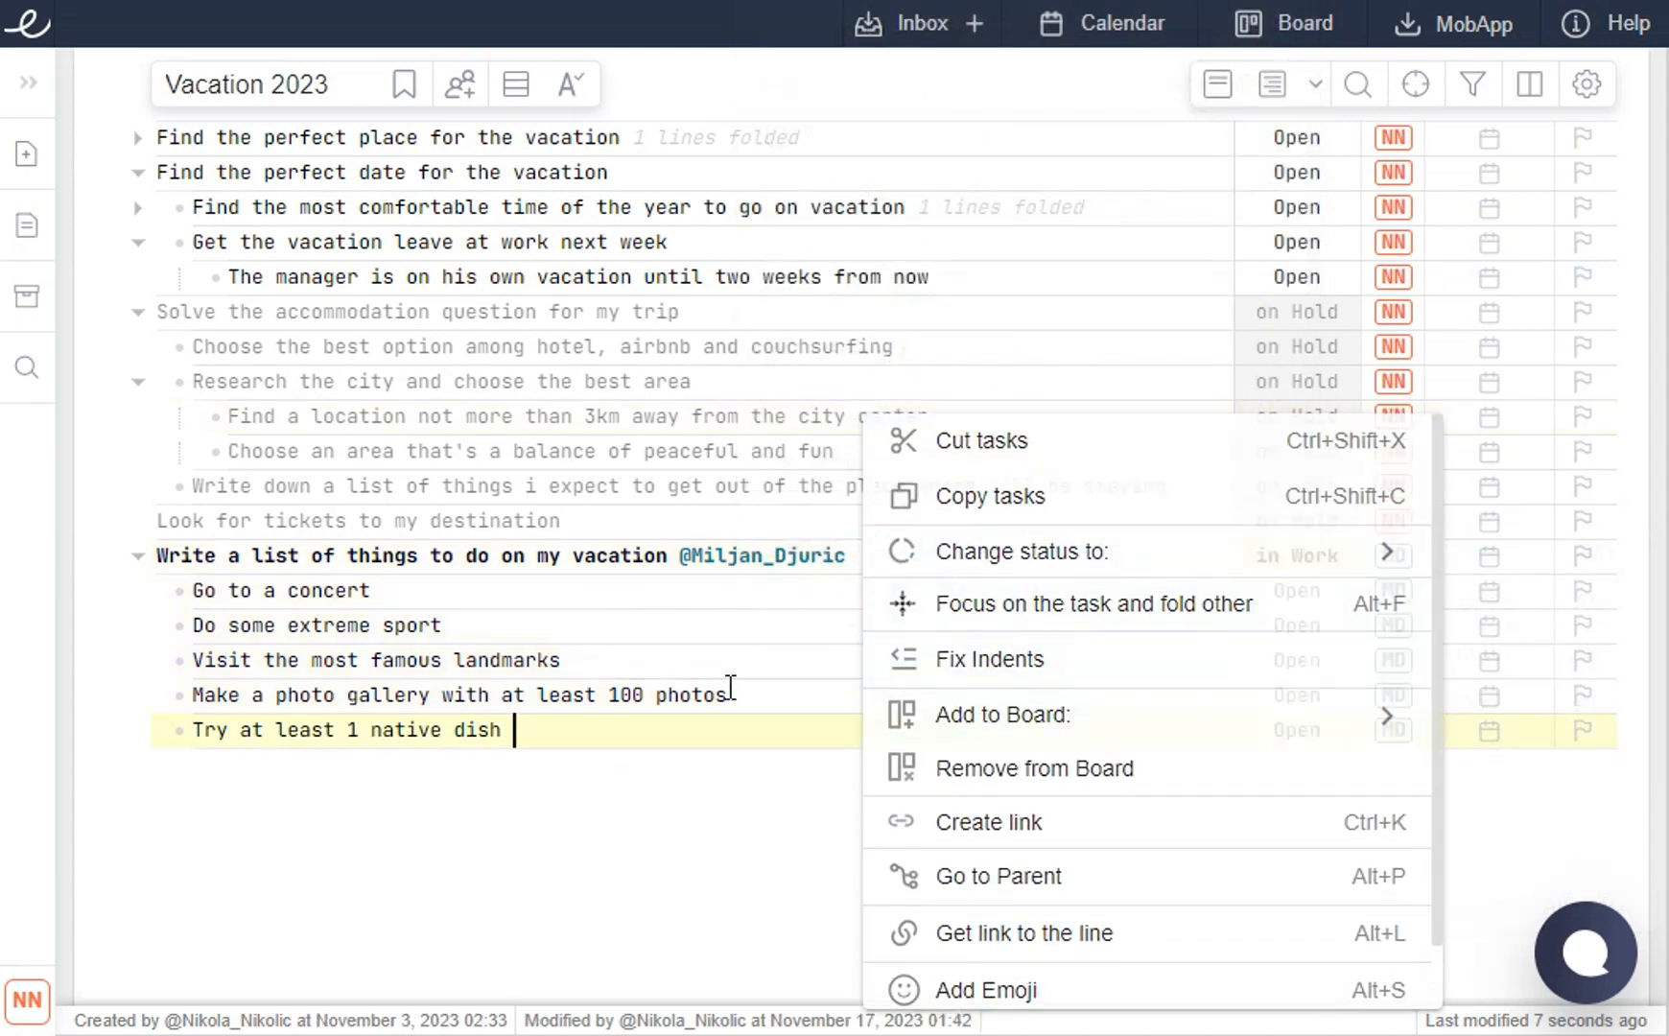
drag(860, 559, 680, 559)
key(BackSpace)
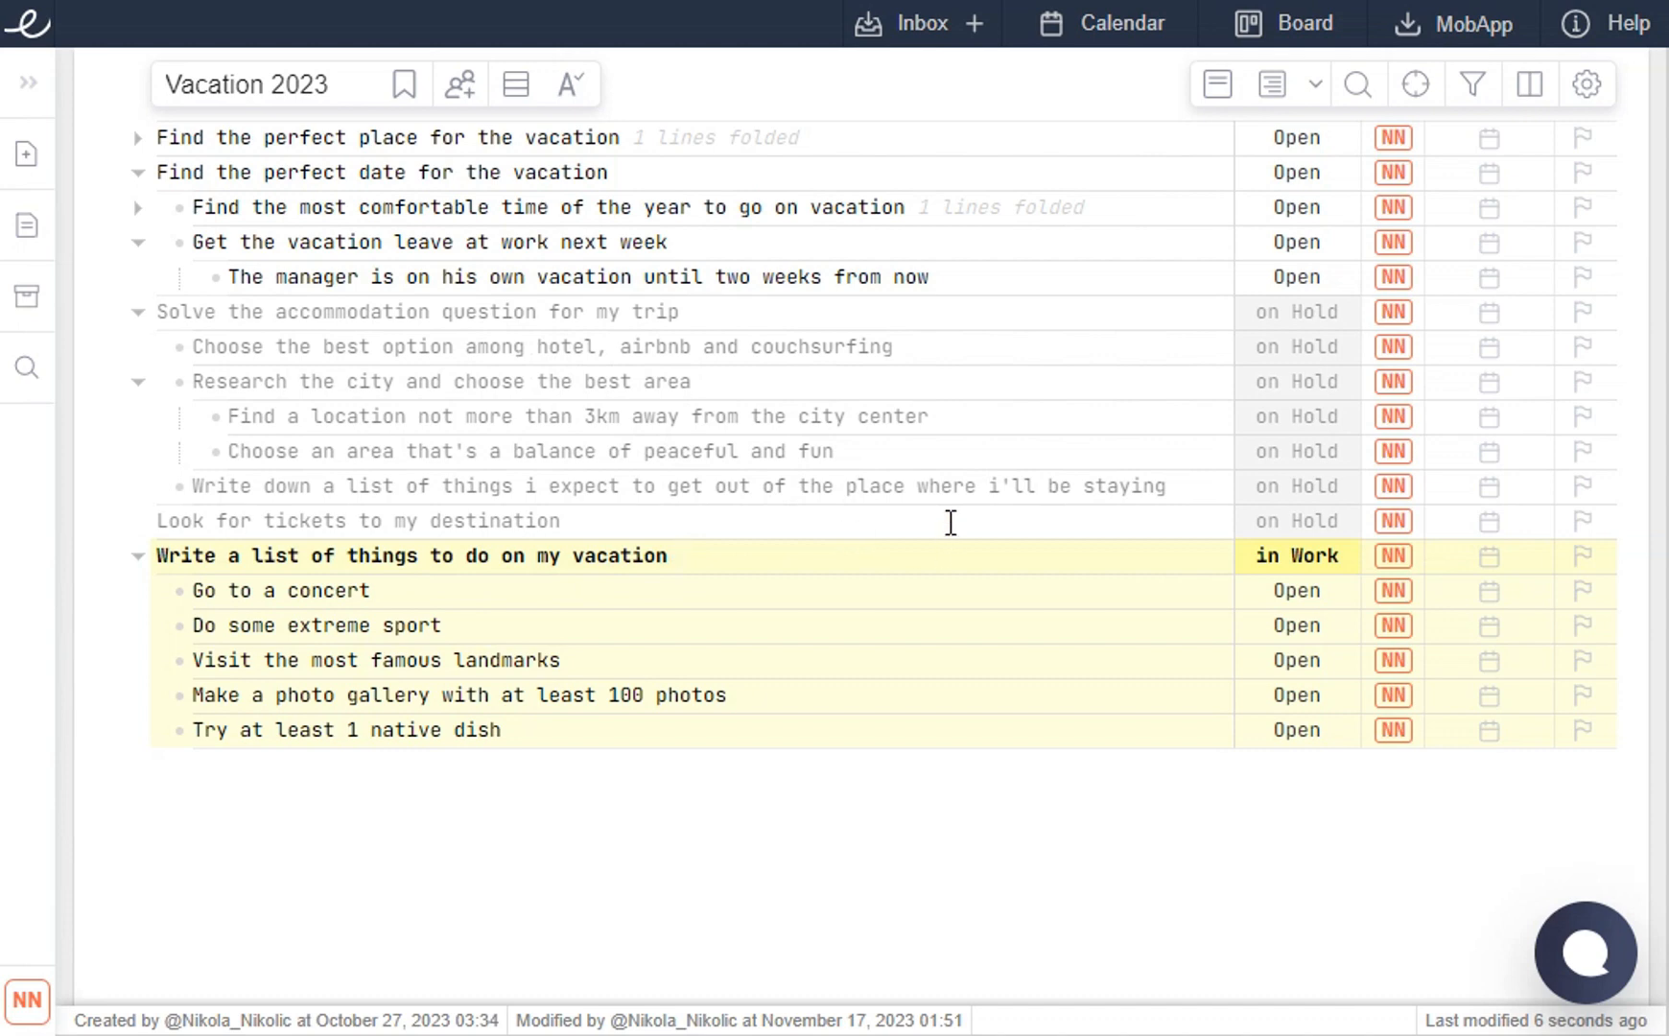
text(@)
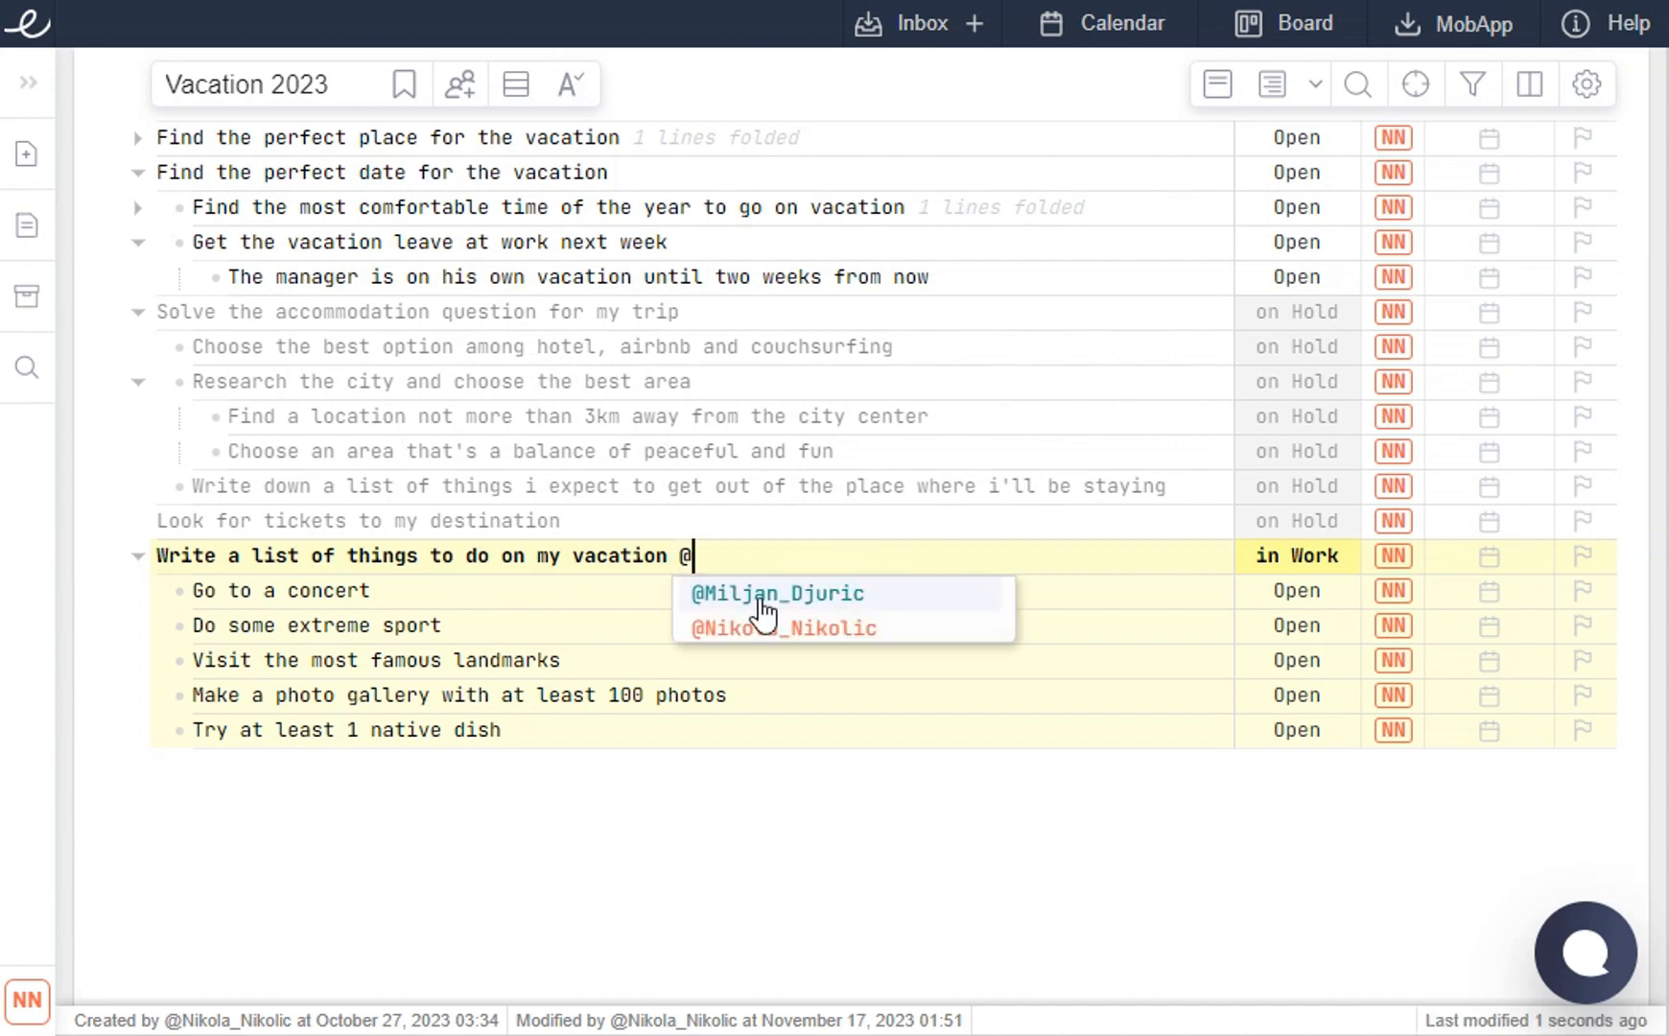
click(767, 599)
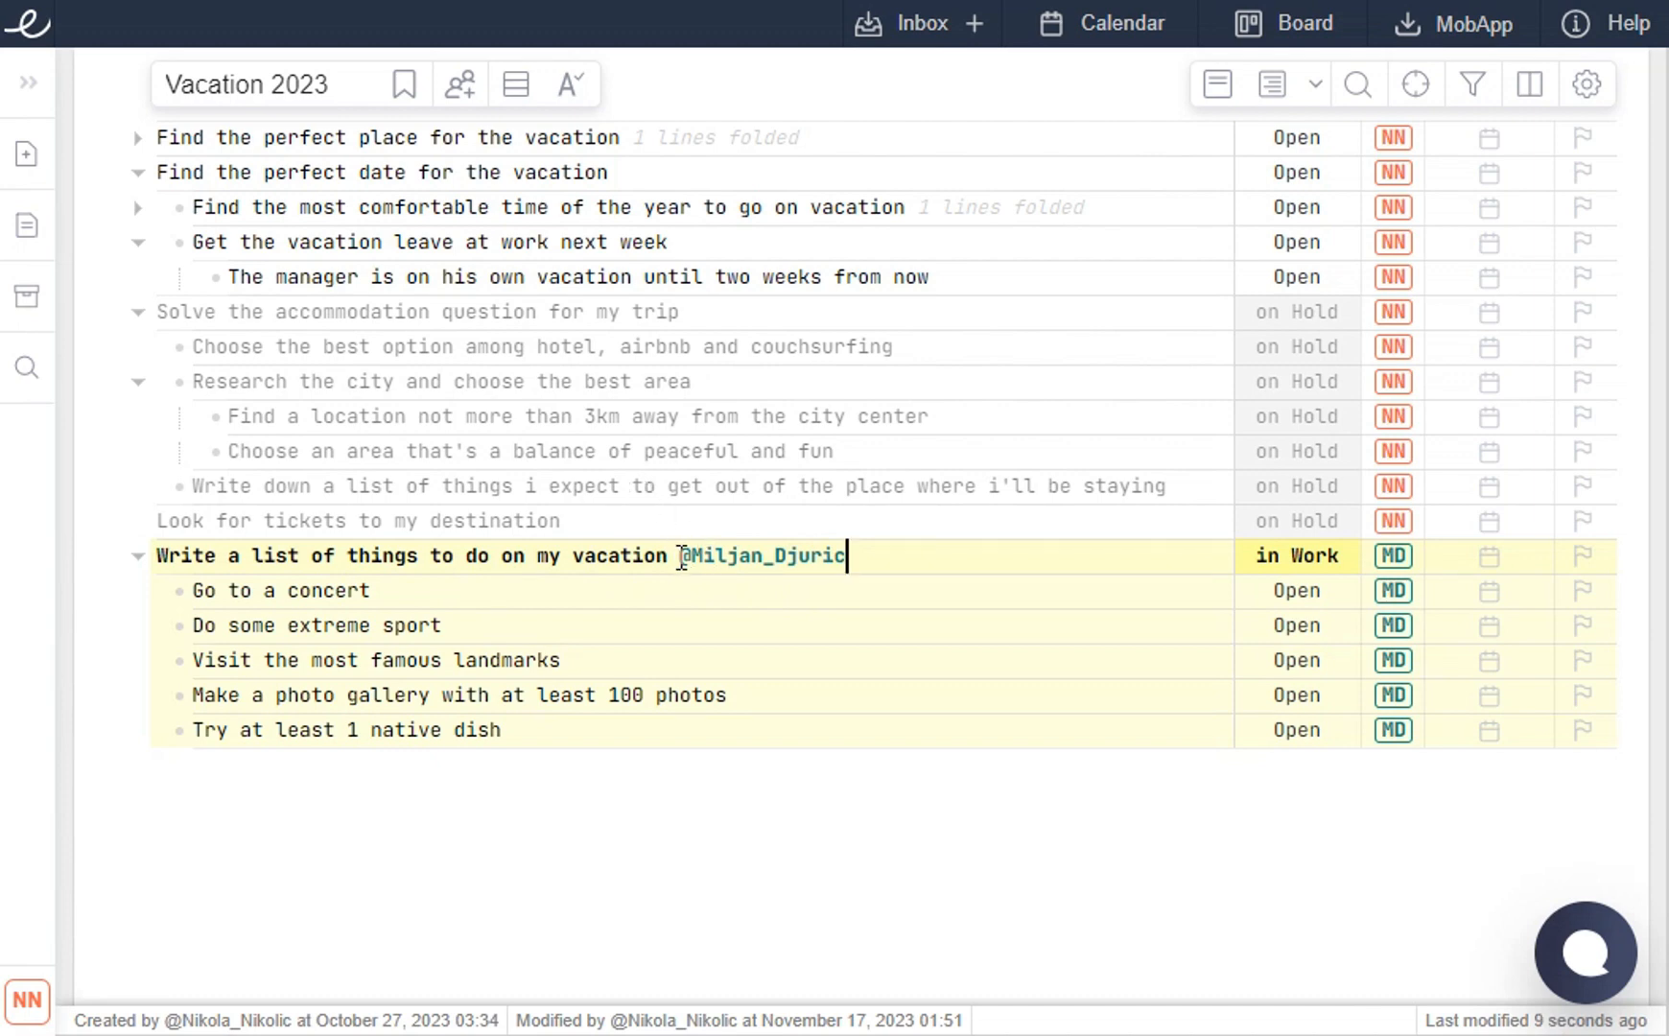
drag(679, 555, 883, 557)
click(884, 556)
drag(893, 555, 680, 557)
key(BackSpace)
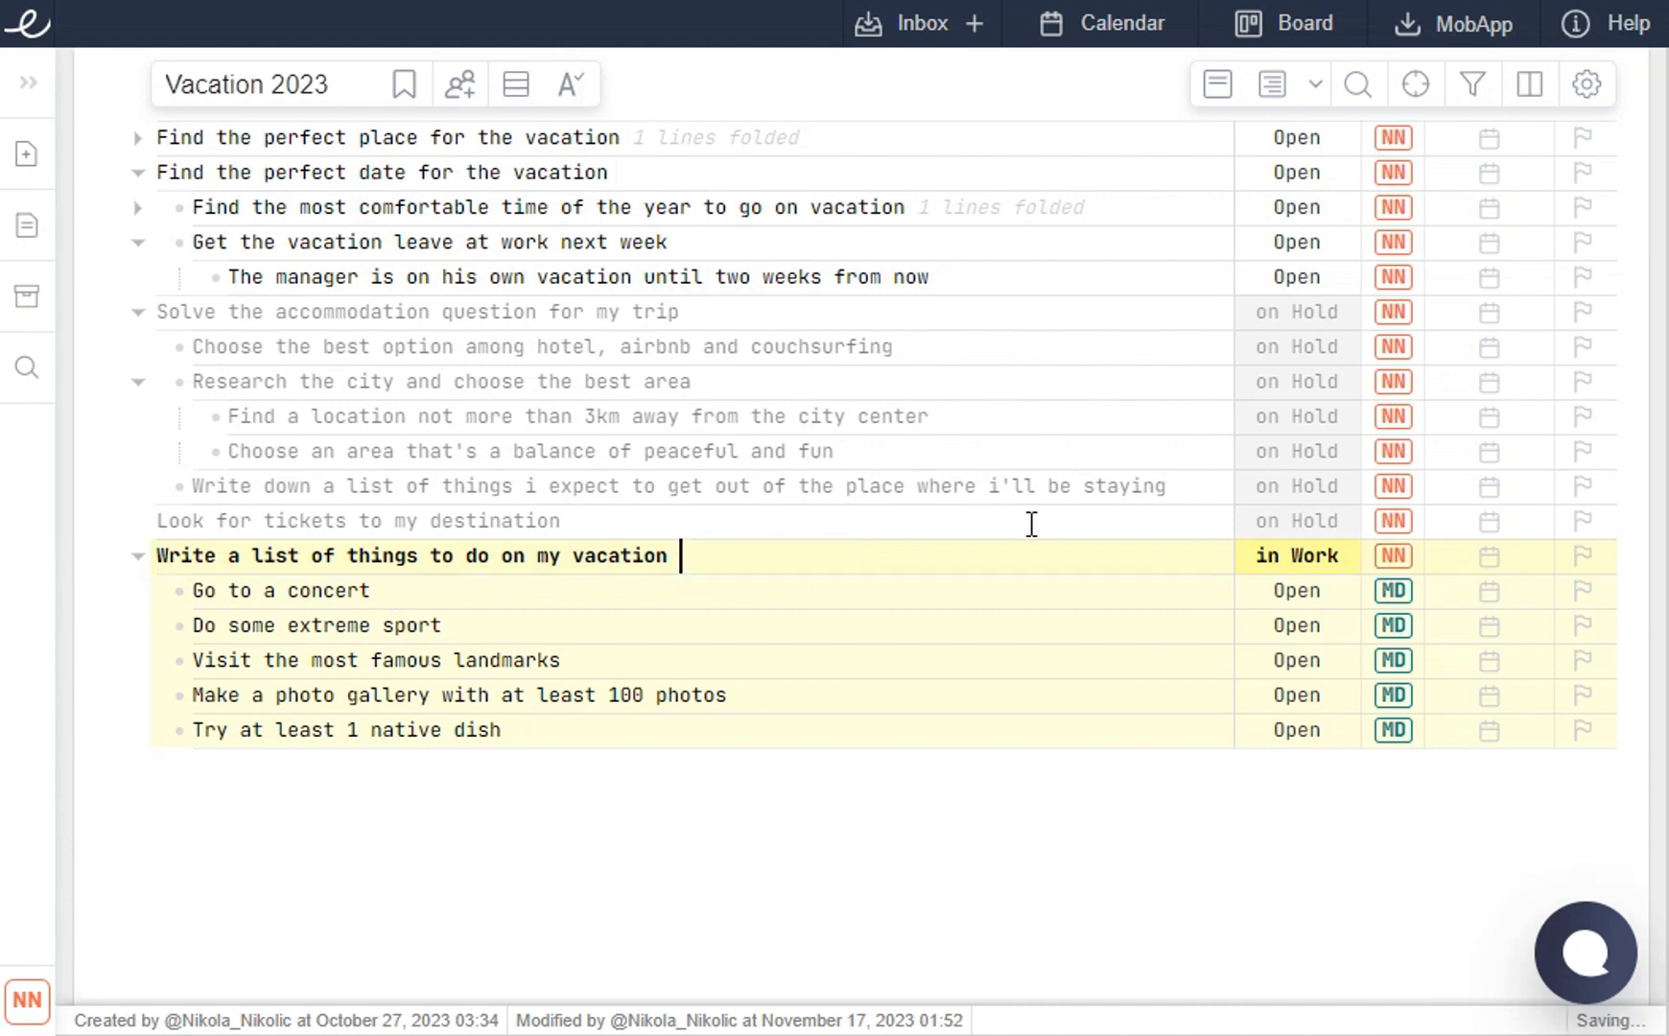